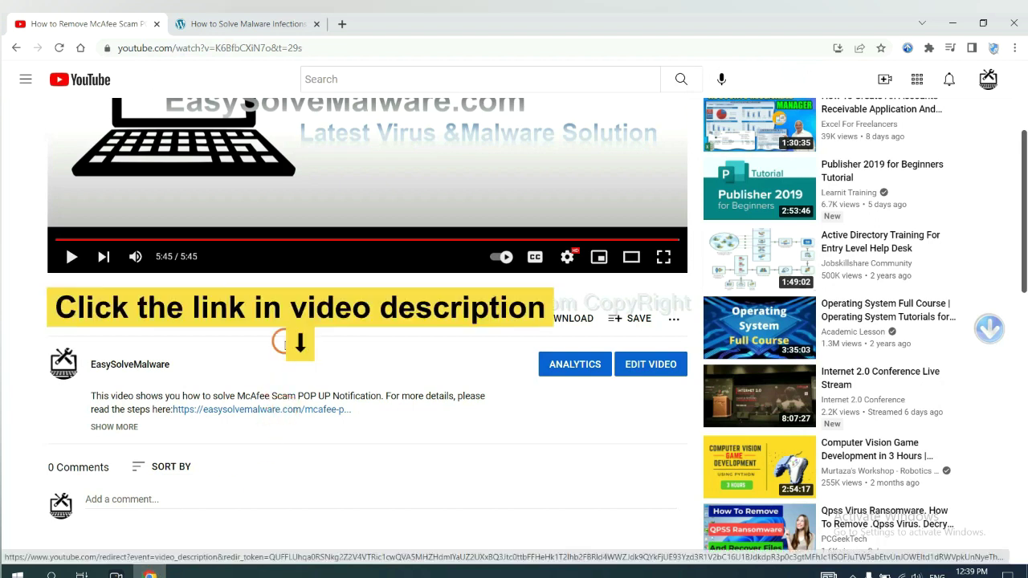
# Download SpyHunter for Windows from the easysolvemalware.com guide and run the downloaded installer.
pyautogui.click(298, 24)
pyautogui.scroll(-3, 1022, 286)
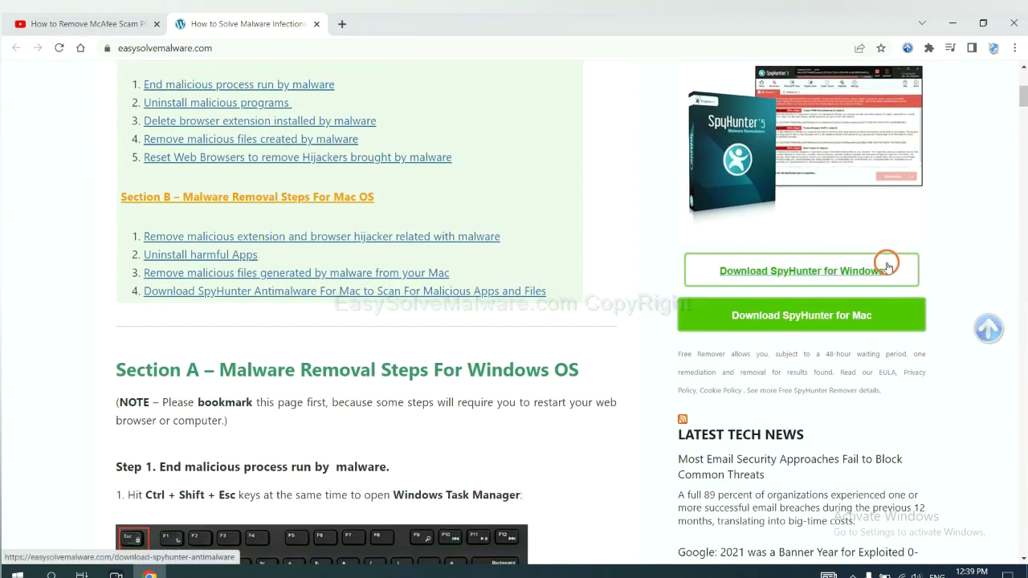
pyautogui.click(873, 269)
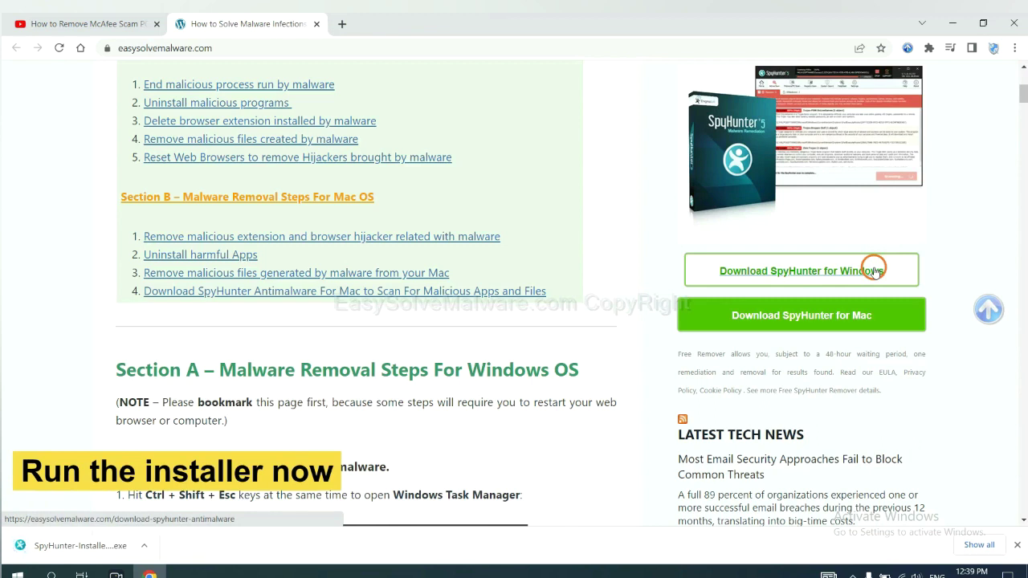
pyautogui.click(66, 547)
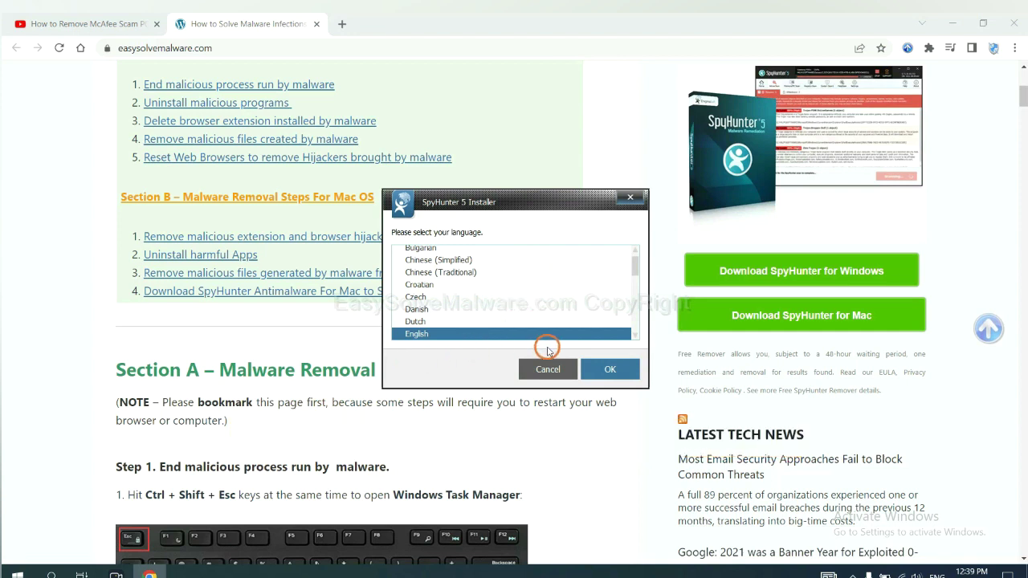
# Install SpyHunter 5 in English, accepting the EULA and Privacy Policy, and finish setup.
pyautogui.click(598, 369)
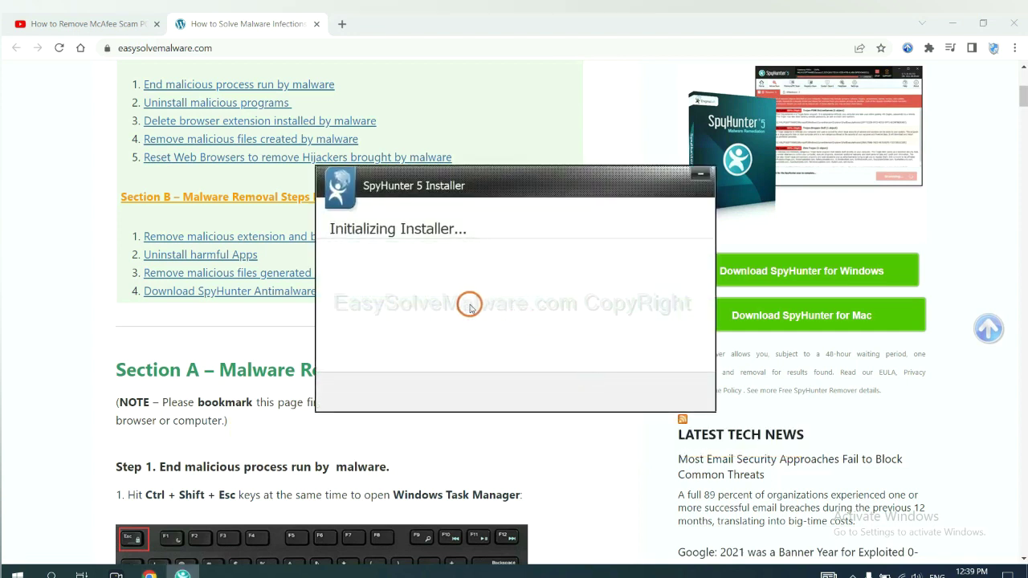
pyautogui.click(437, 306)
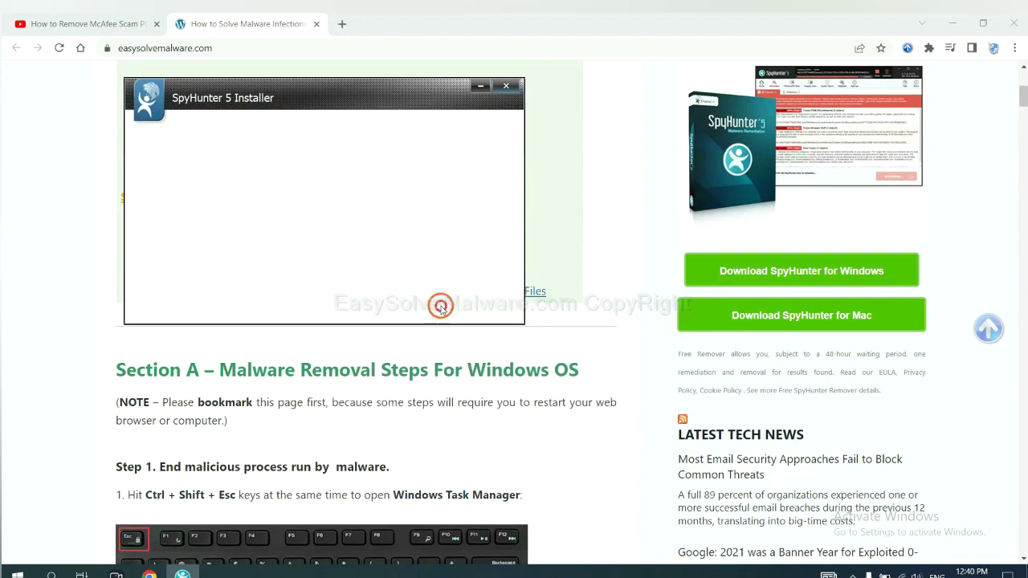
pyautogui.click(333, 270)
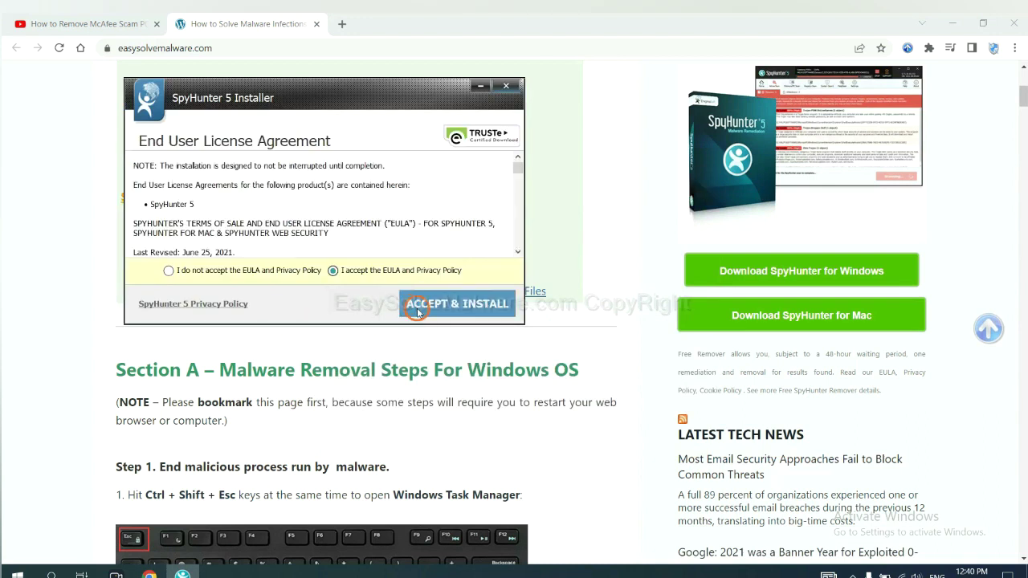
pyautogui.click(417, 305)
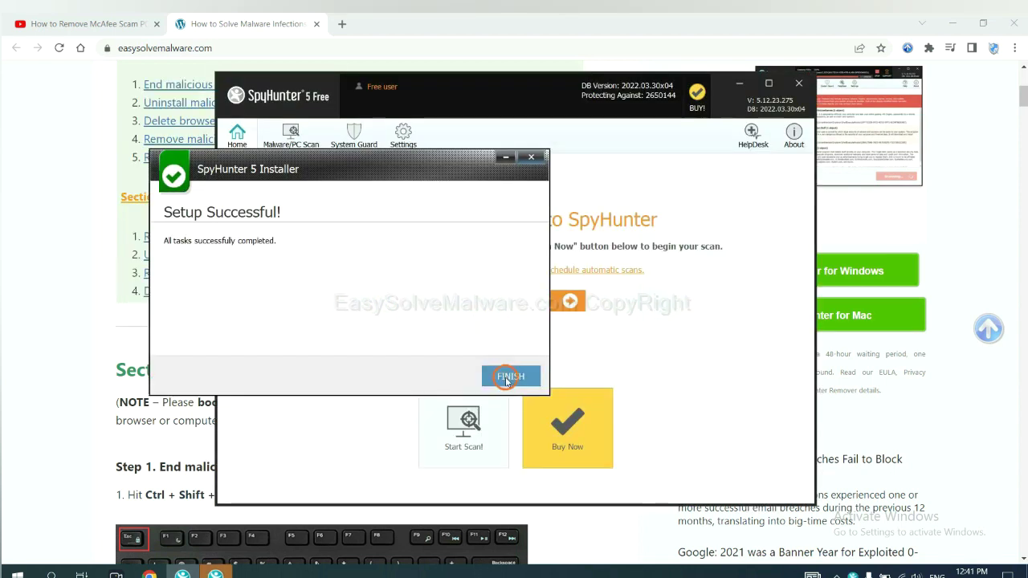
pyautogui.click(506, 375)
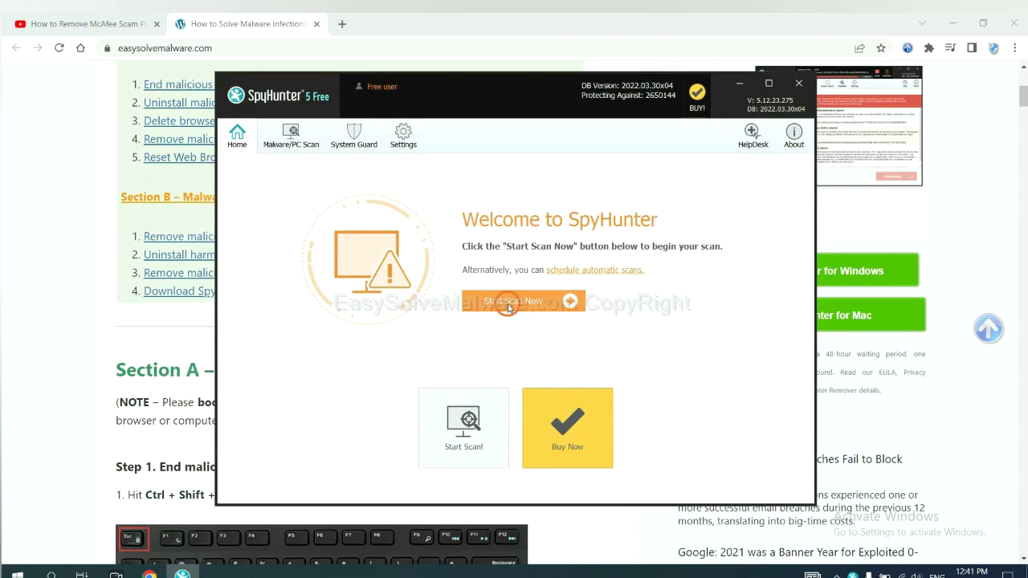
# Run a SpyHunter scan and continue past the detected remove360.bat unknown object.
pyautogui.click(507, 308)
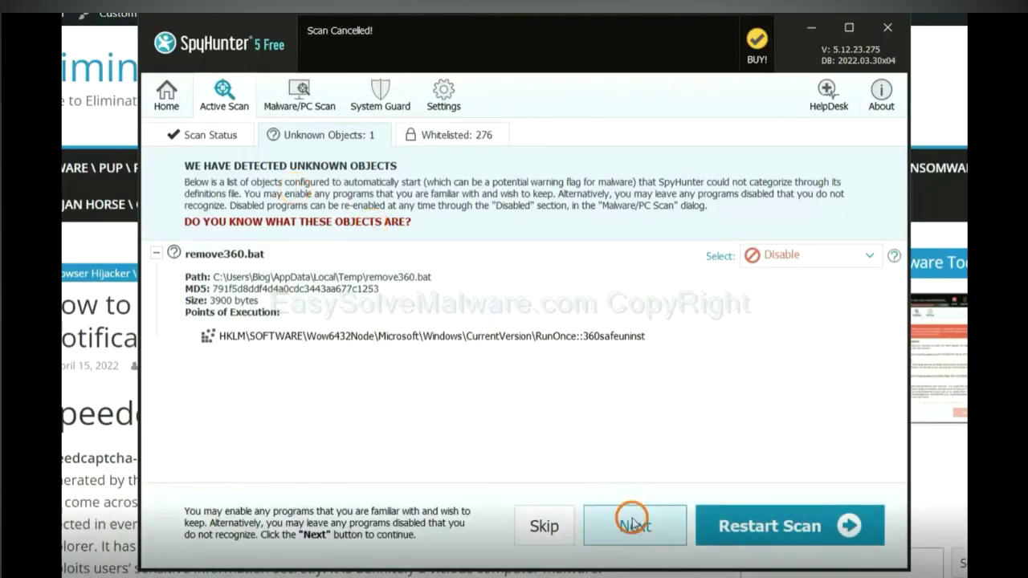
pyautogui.click(635, 529)
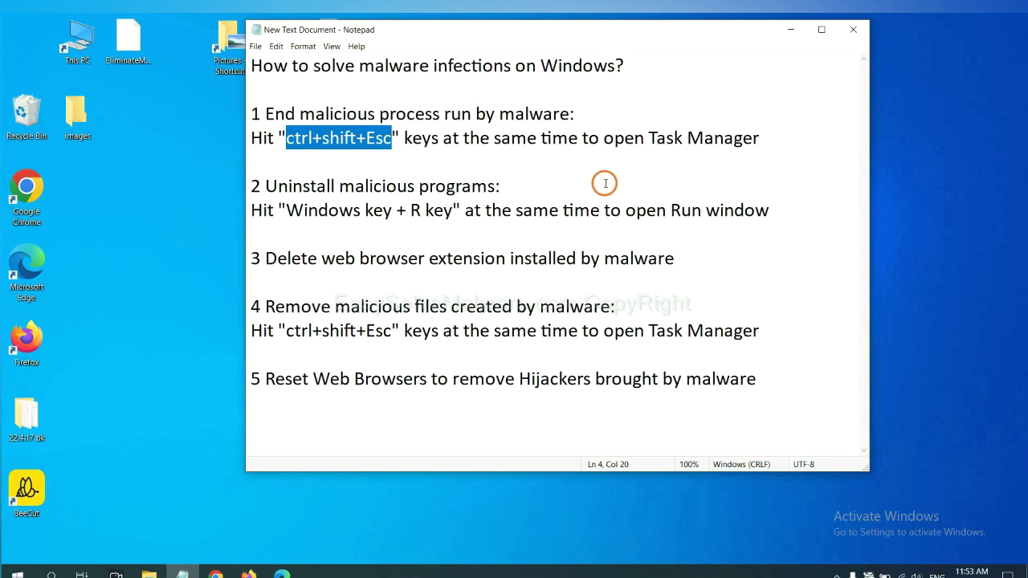
pyautogui.click(362, 138)
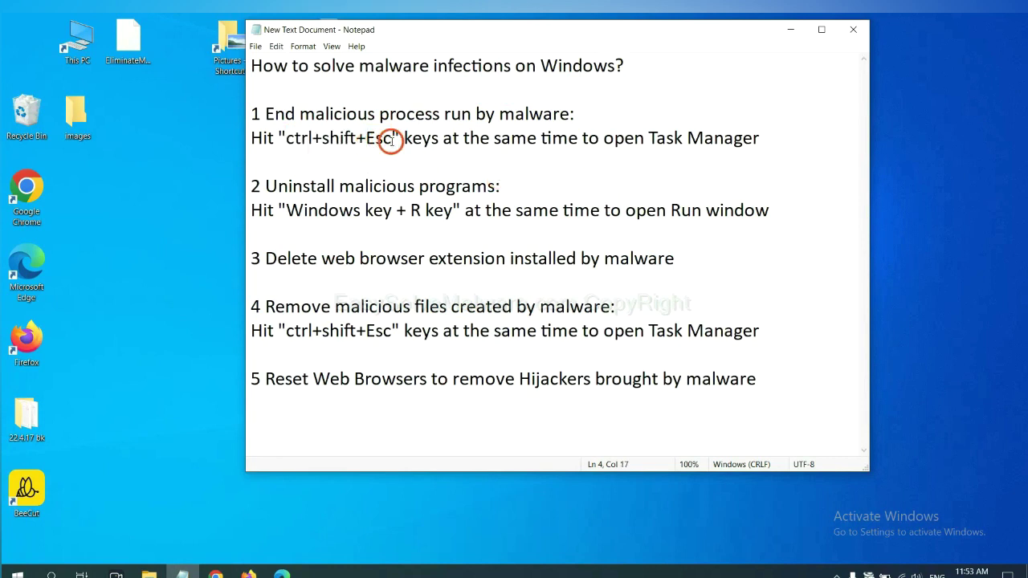
pyautogui.moveTo(391, 139); pyautogui.dragTo(287, 139)
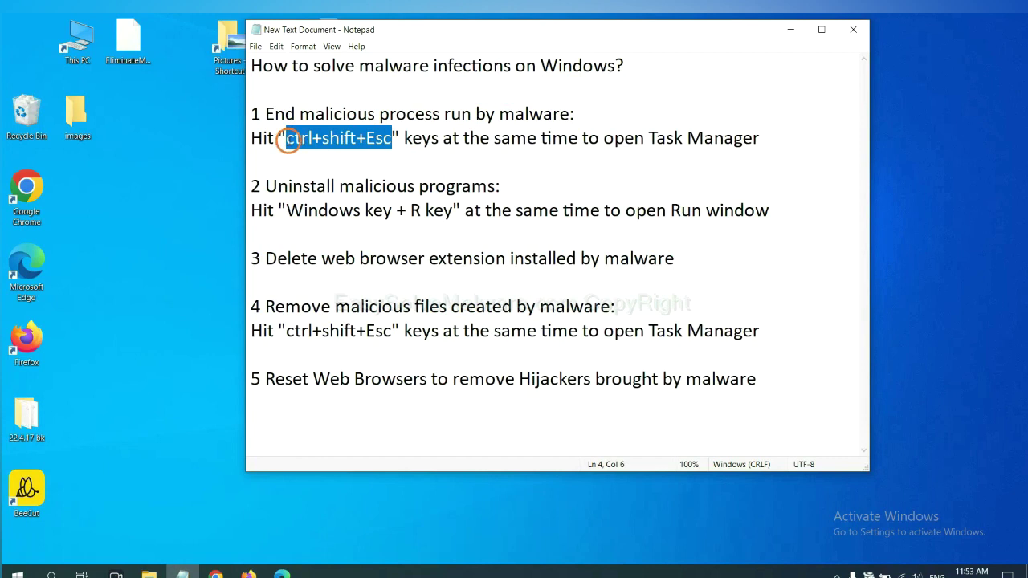
pyautogui.hotkey('ctrl', 'shift', 'Escape')
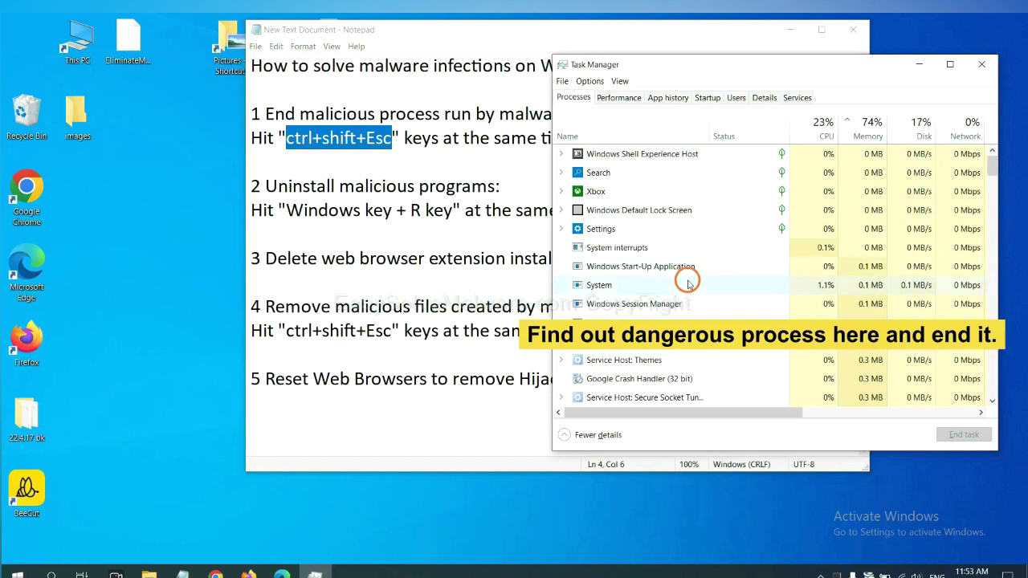
pyautogui.click(688, 284)
pyautogui.click(683, 322)
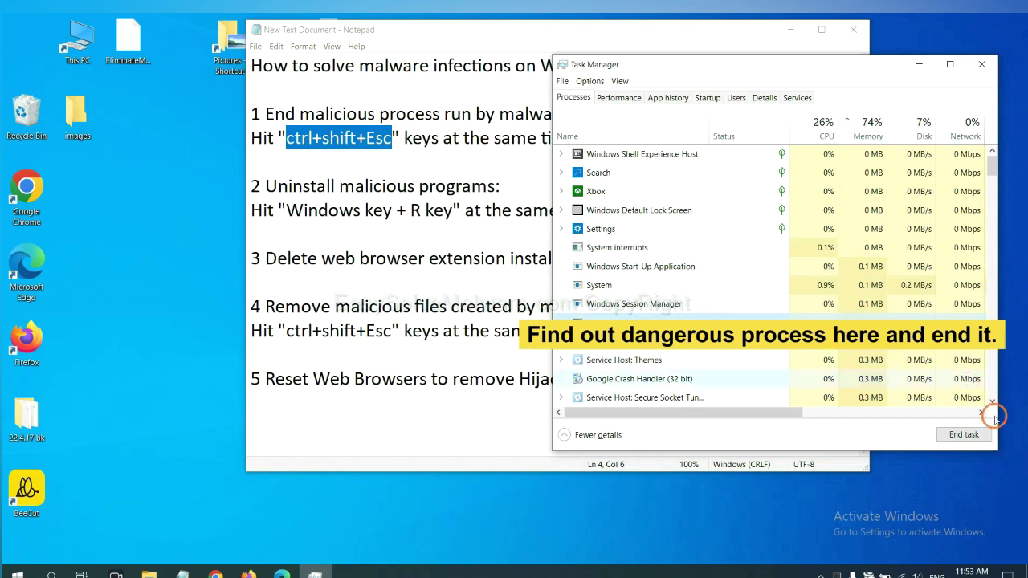
pyautogui.click(981, 65)
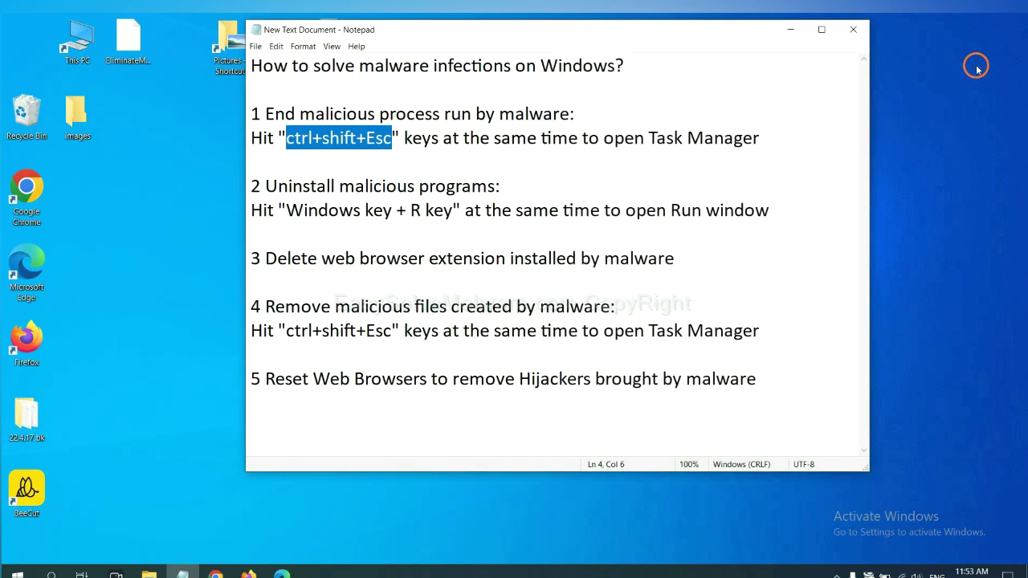
# Highlight the Run-window shortcut in step 2 of the Notepad removal notes.
pyautogui.click(472, 211)
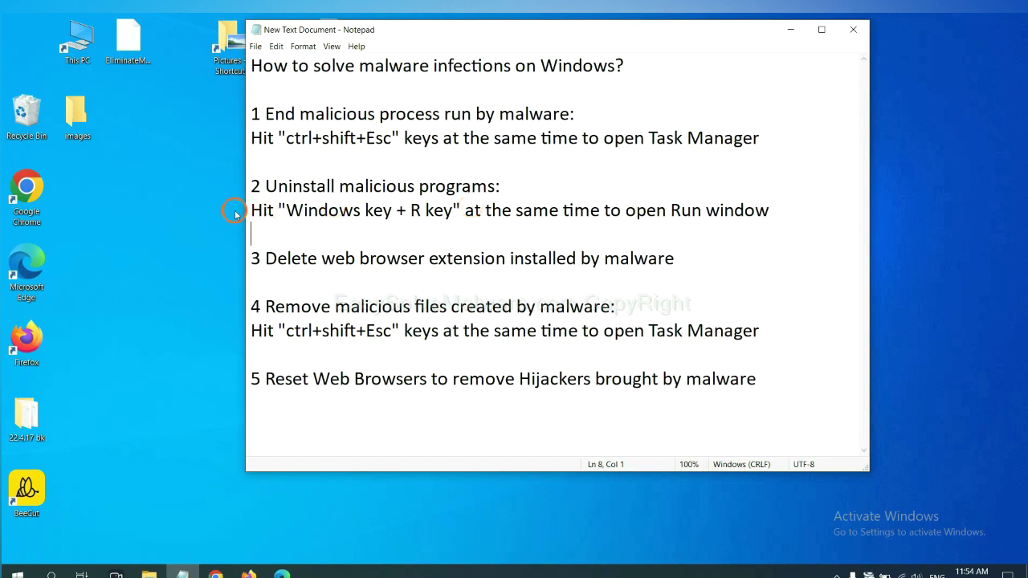
pyautogui.click(288, 212)
pyautogui.moveTo(289, 212); pyautogui.dragTo(449, 217)
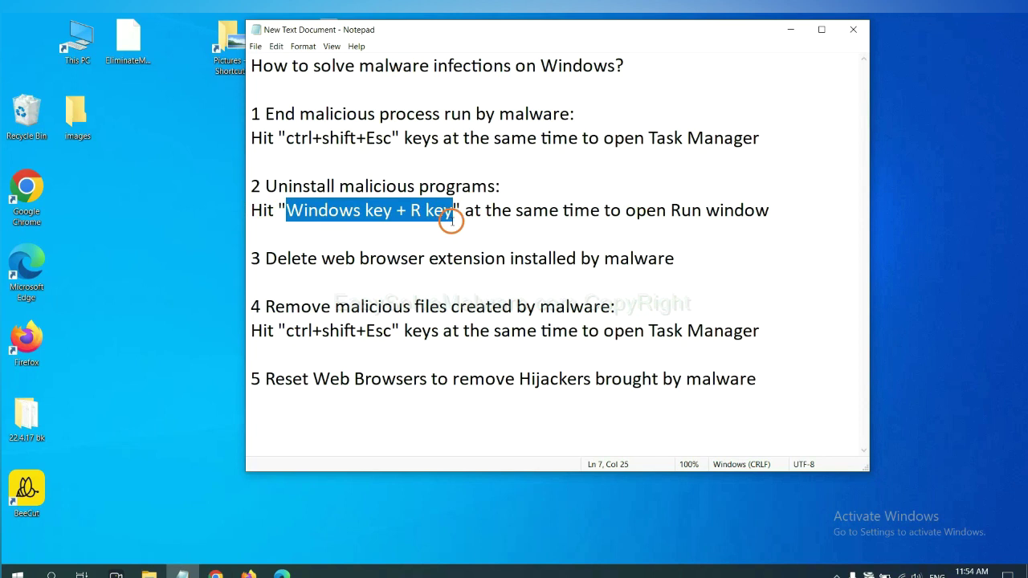
# Open the Run dialog beside Notepad with 'control panel' selected in the Open box.
pyautogui.press('super+r')
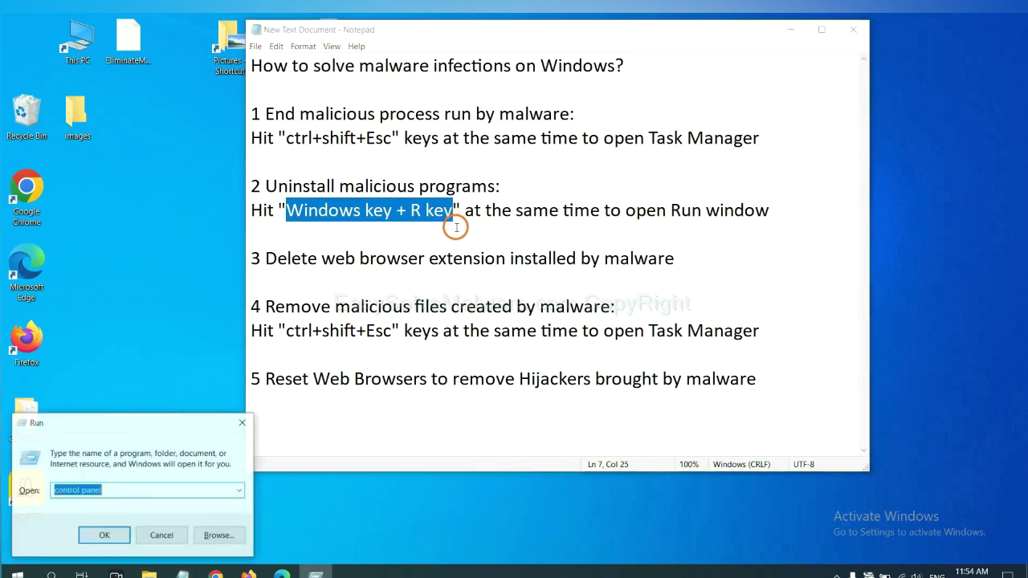
pyautogui.moveTo(117, 431); pyautogui.dragTo(785, 193)
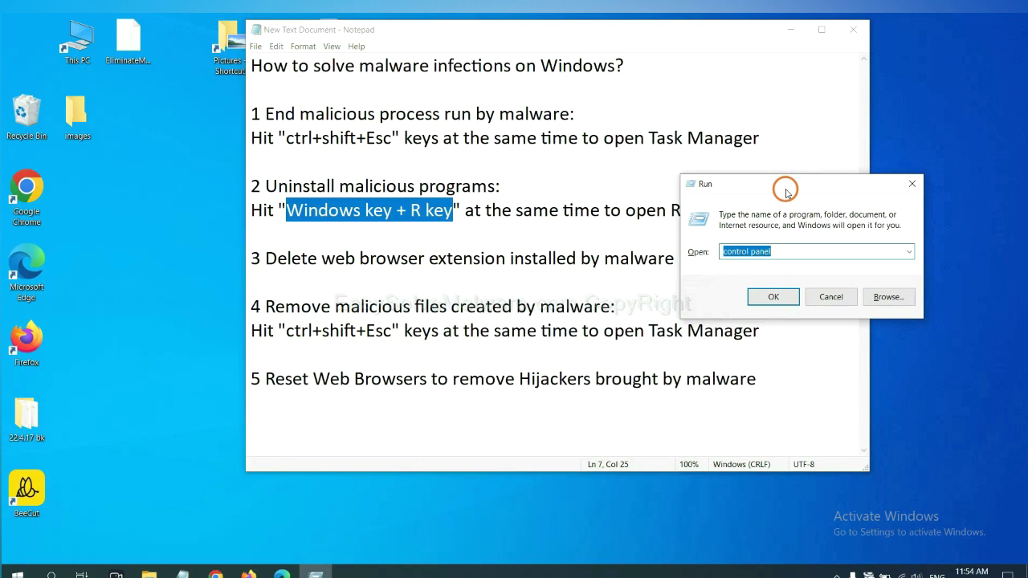
pyautogui.click(792, 251)
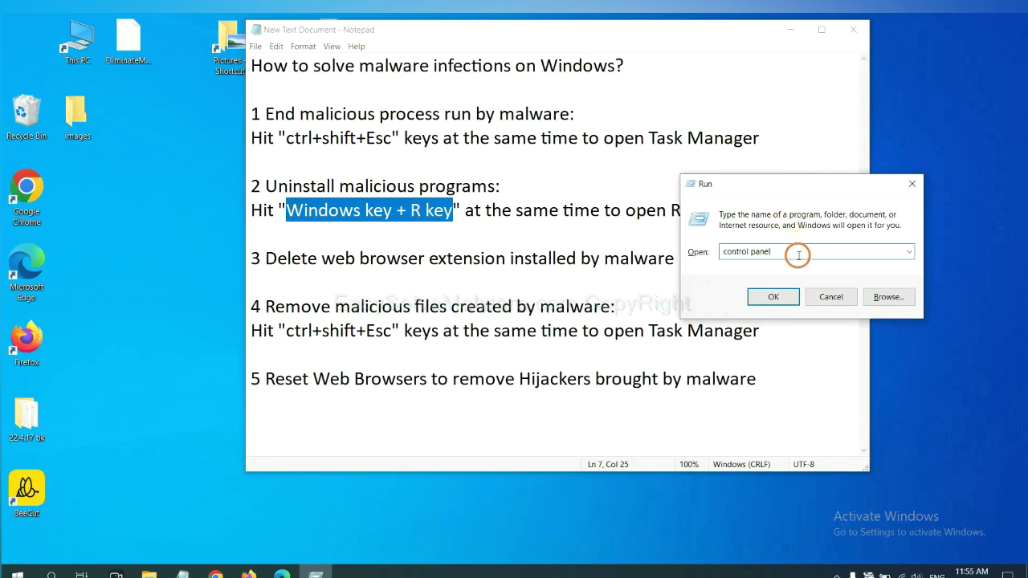
pyautogui.moveTo(790, 252); pyautogui.dragTo(701, 252)
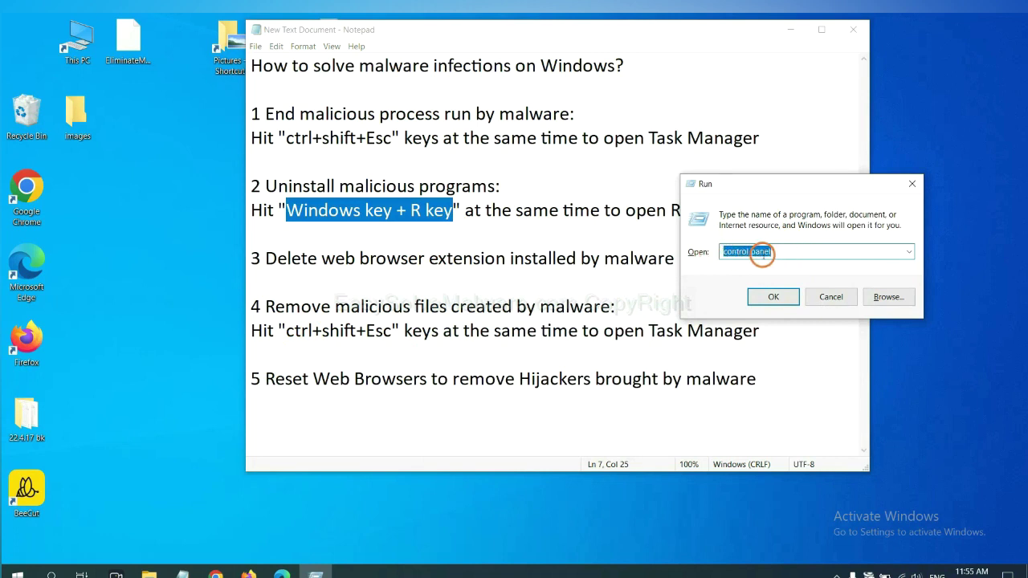
# Check Control Panel's installed programs, selecting Xiph.Org Open Codecs, then close the list.
pyautogui.click(770, 302)
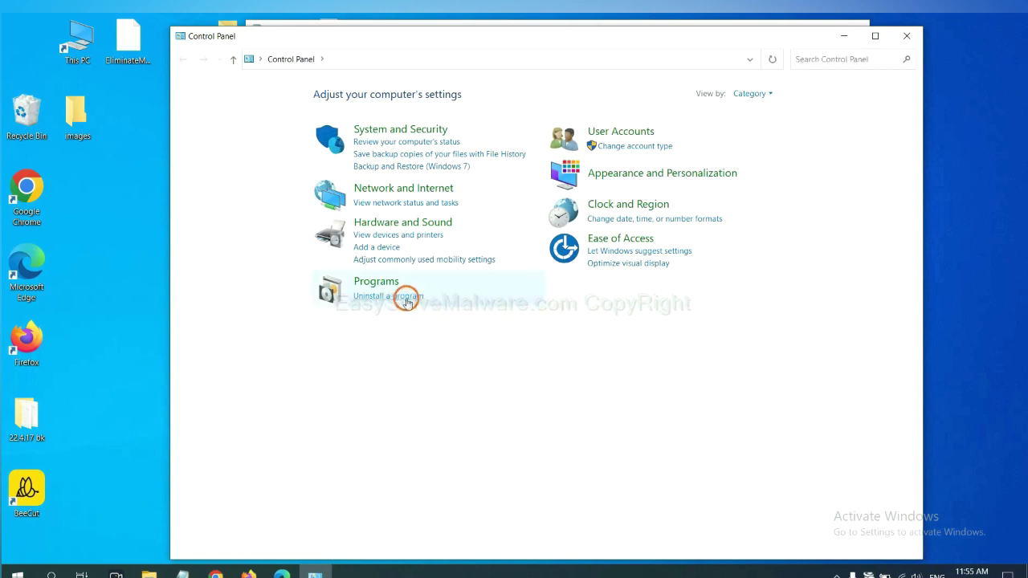
pyautogui.click(405, 298)
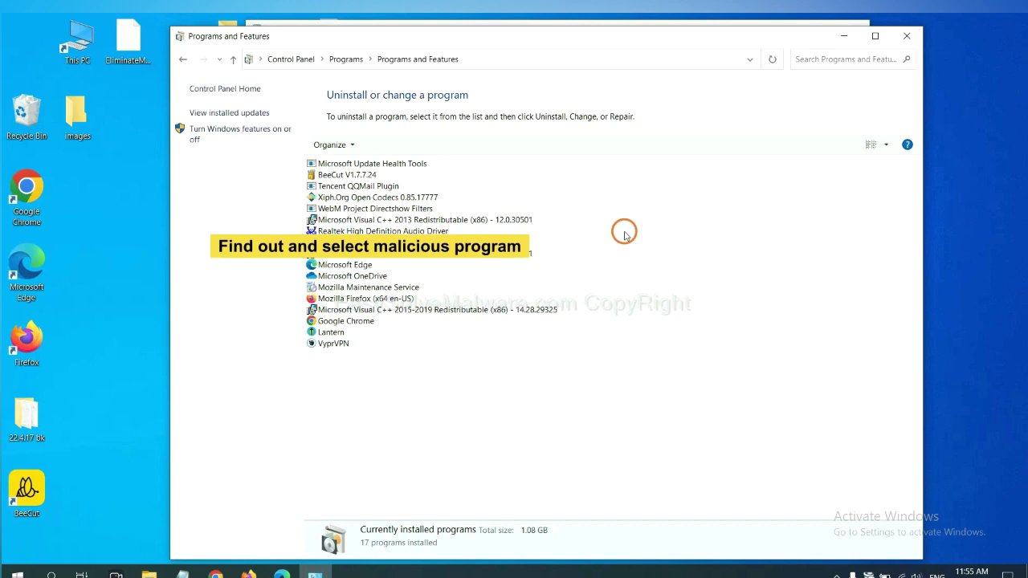
pyautogui.click(400, 196)
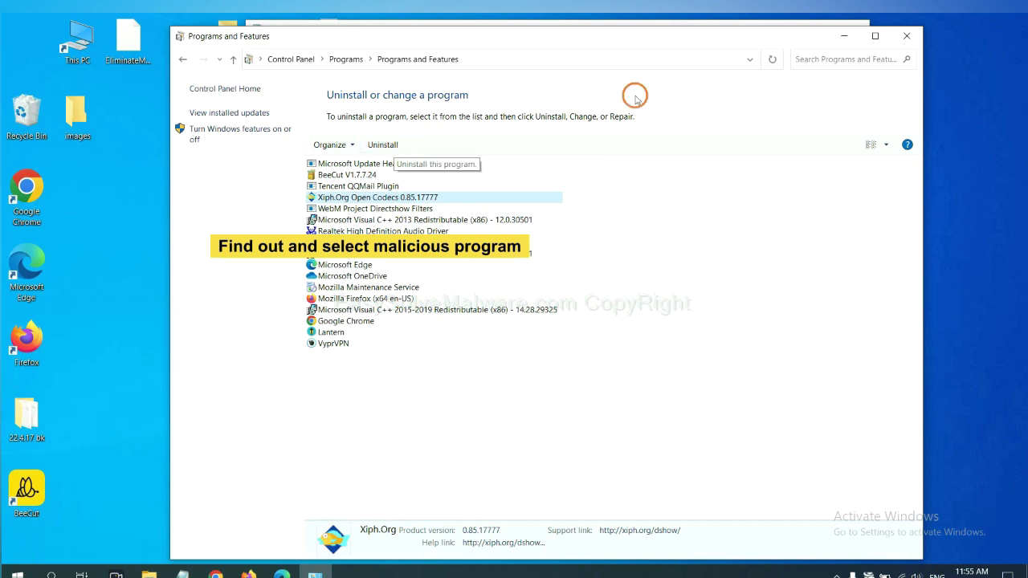
pyautogui.click(913, 39)
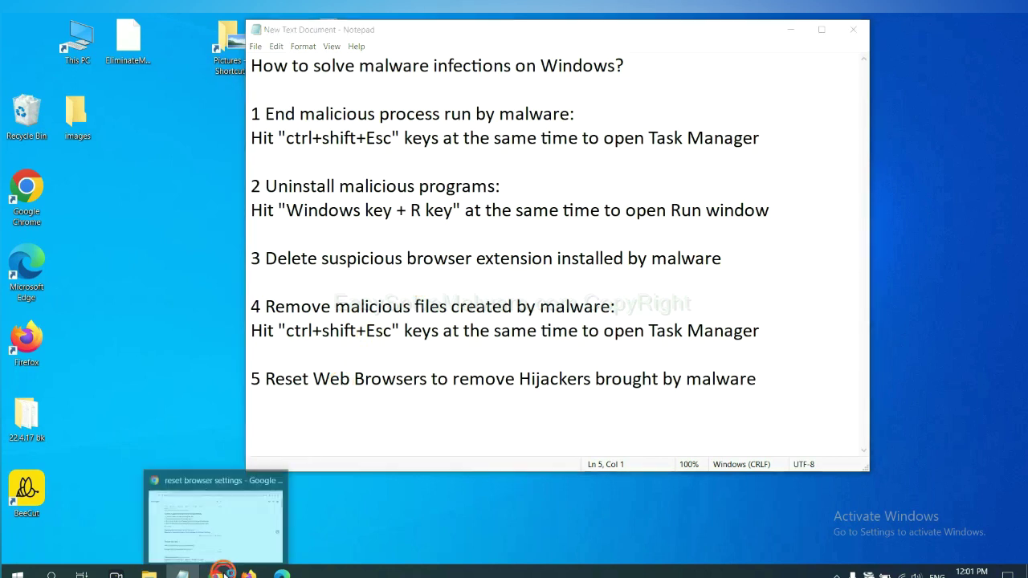
# In Chrome, open More tools > Extensions to show the Scroll To Top extension.
pyautogui.click(206, 526)
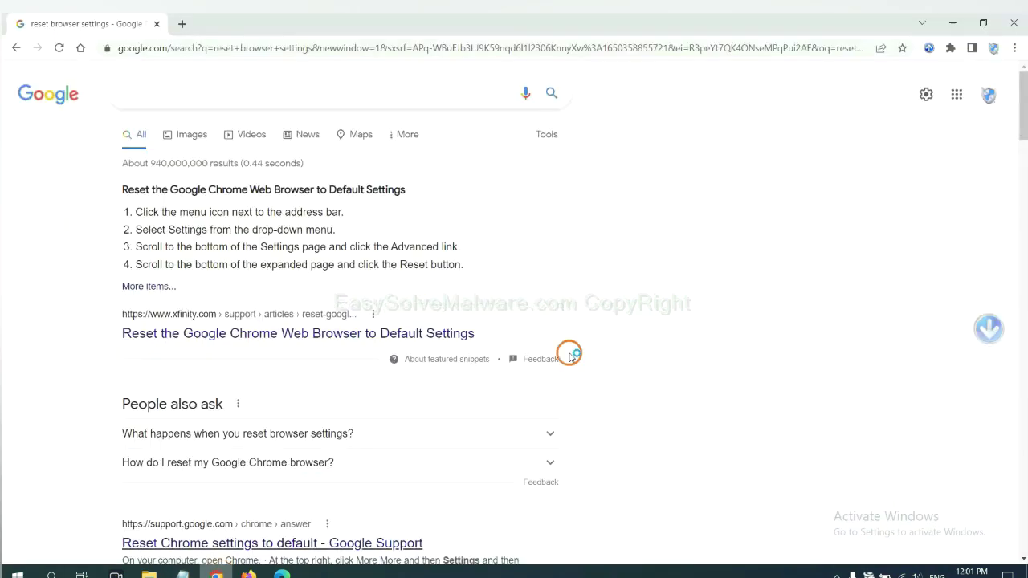
pyautogui.click(1013, 48)
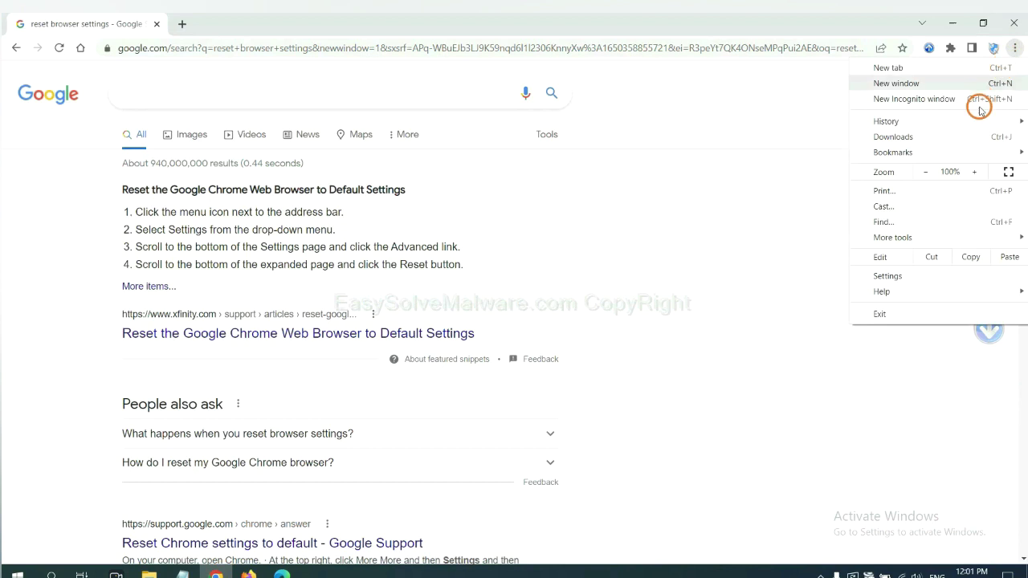
pyautogui.moveTo(924, 237)
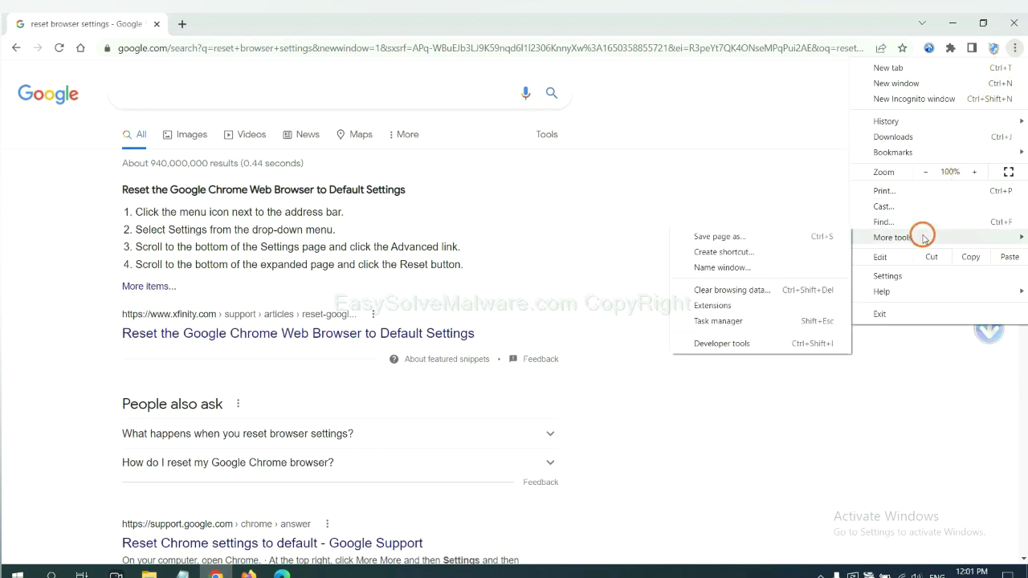
pyautogui.click(759, 305)
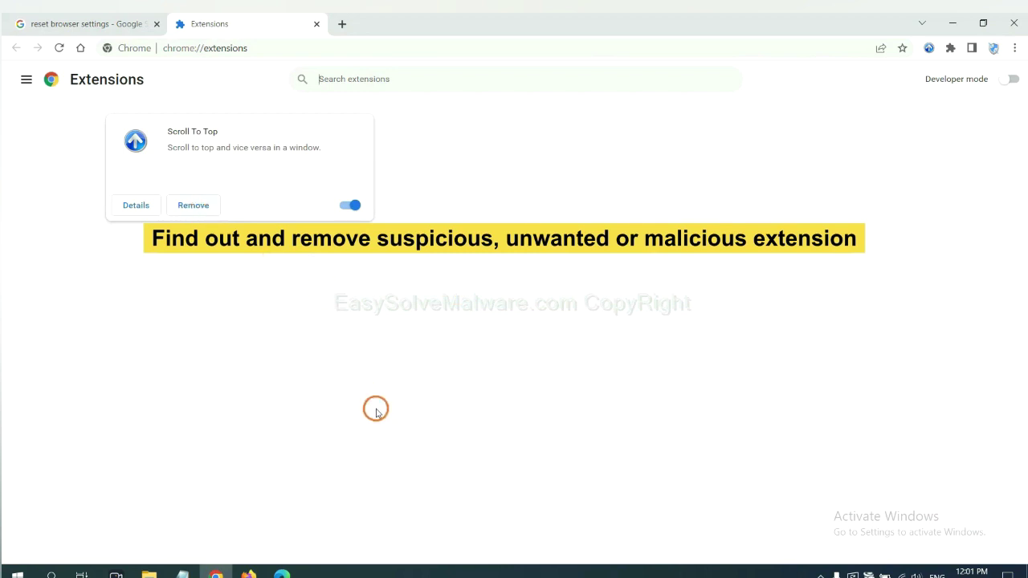
# In Firefox's Add-ons Manager, show the removal options for GIPHY for Firefox.
pyautogui.click(248, 572)
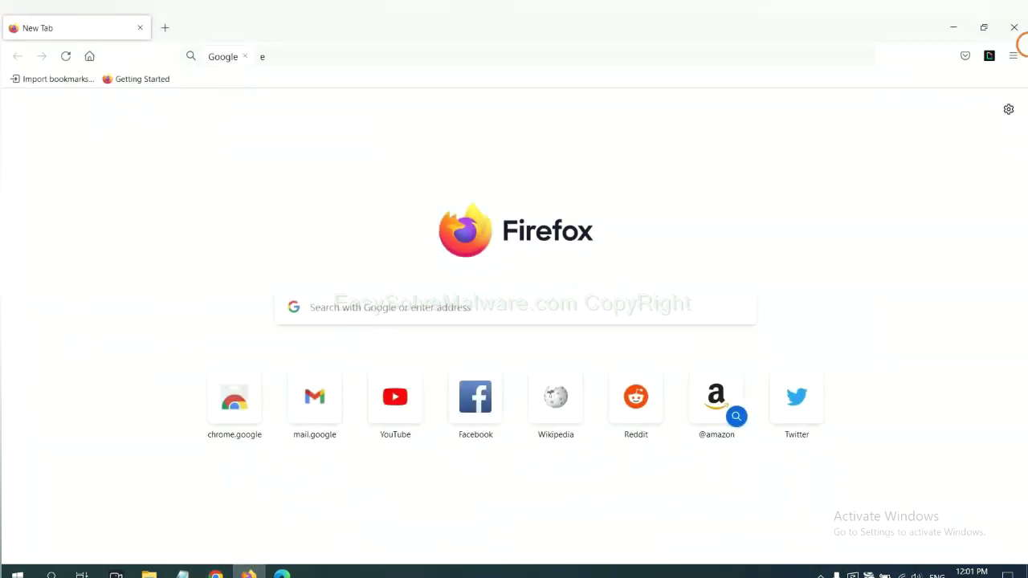
pyautogui.click(1014, 55)
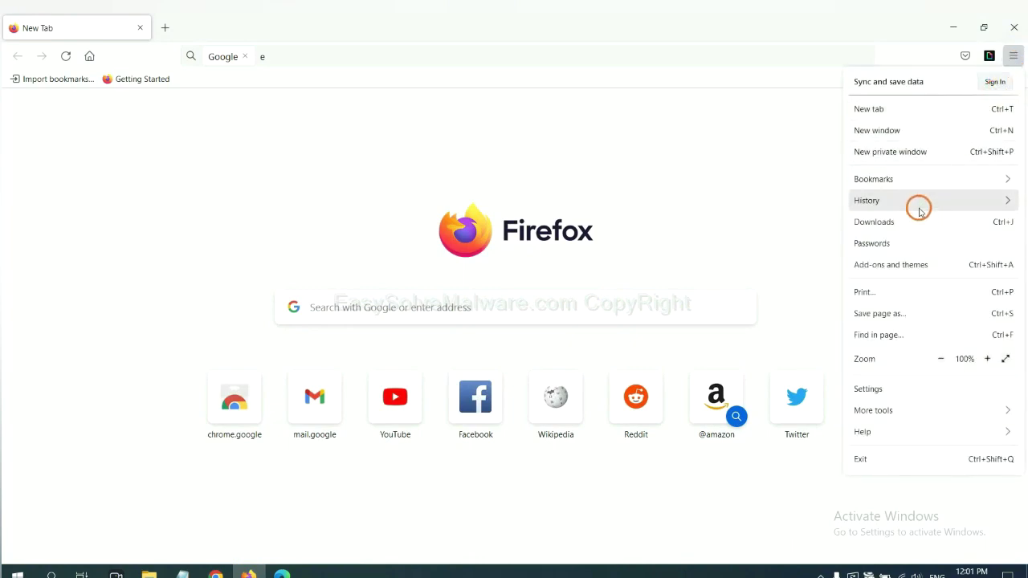
pyautogui.click(899, 271)
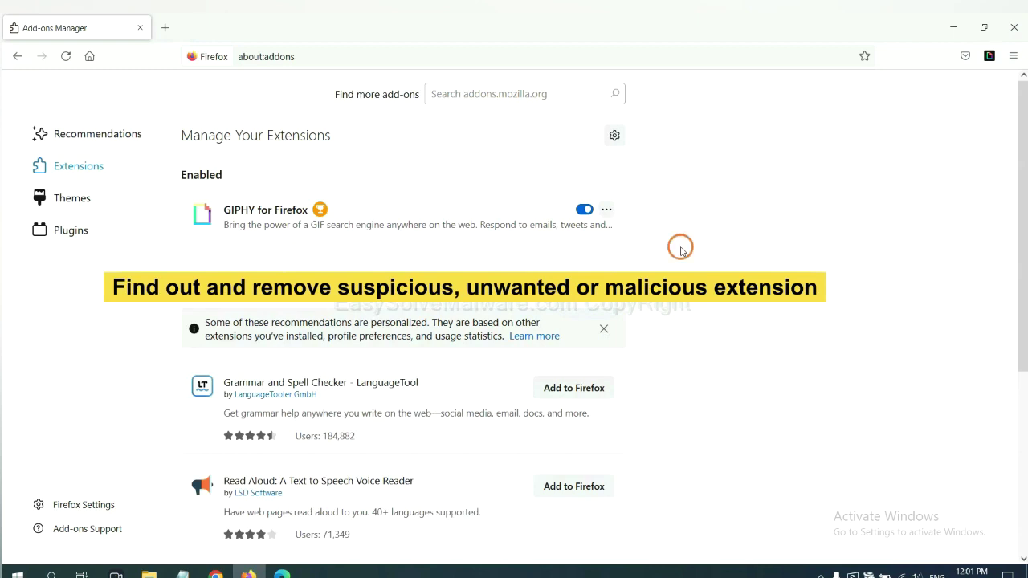
pyautogui.click(606, 211)
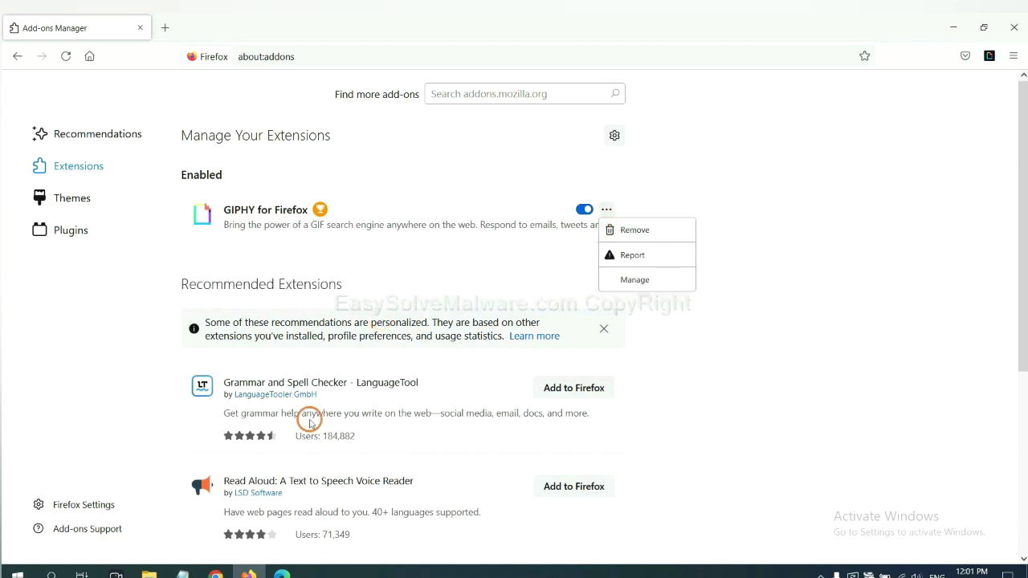
pyautogui.click(282, 573)
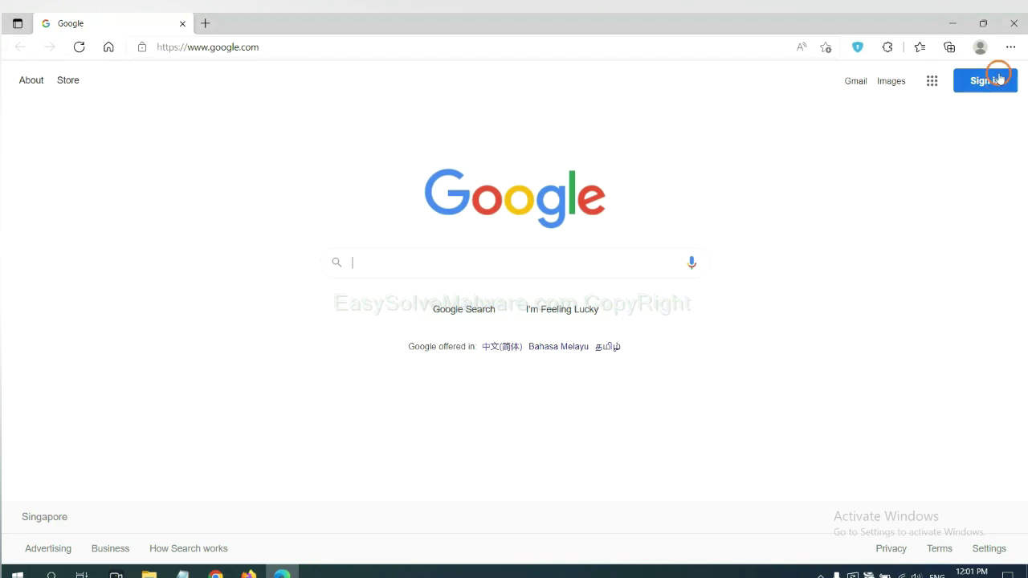
# Remove the ArcVpn Free Fast VPN Proxy extension from Edge's Manage extensions page.
pyautogui.click(1009, 48)
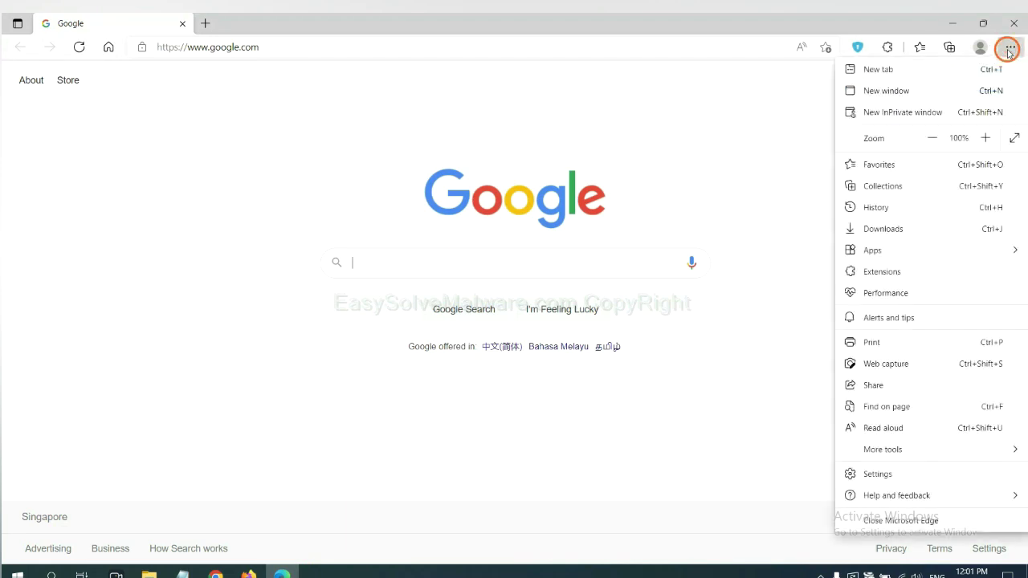
pyautogui.rightClick(886, 273)
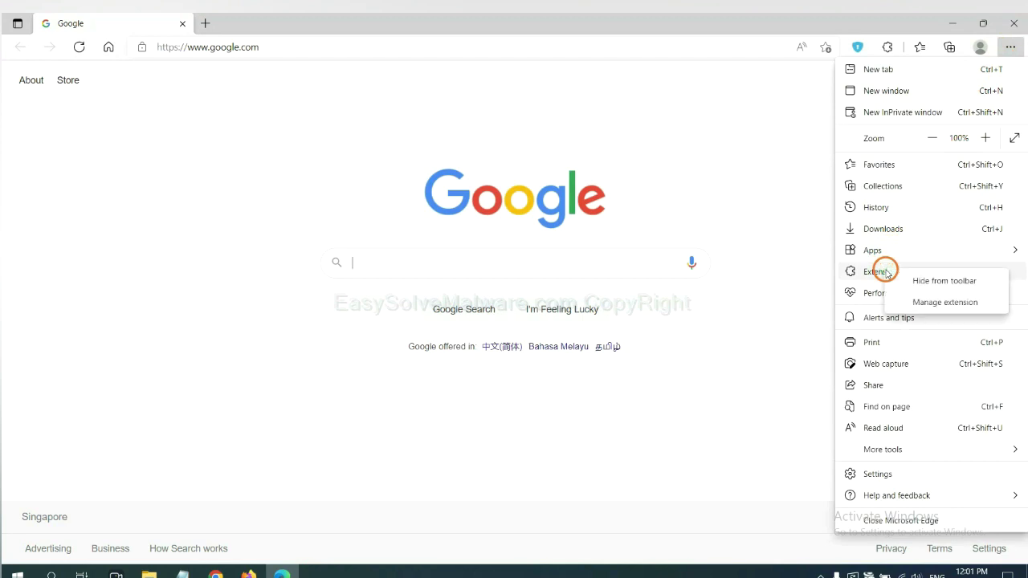
pyautogui.click(923, 302)
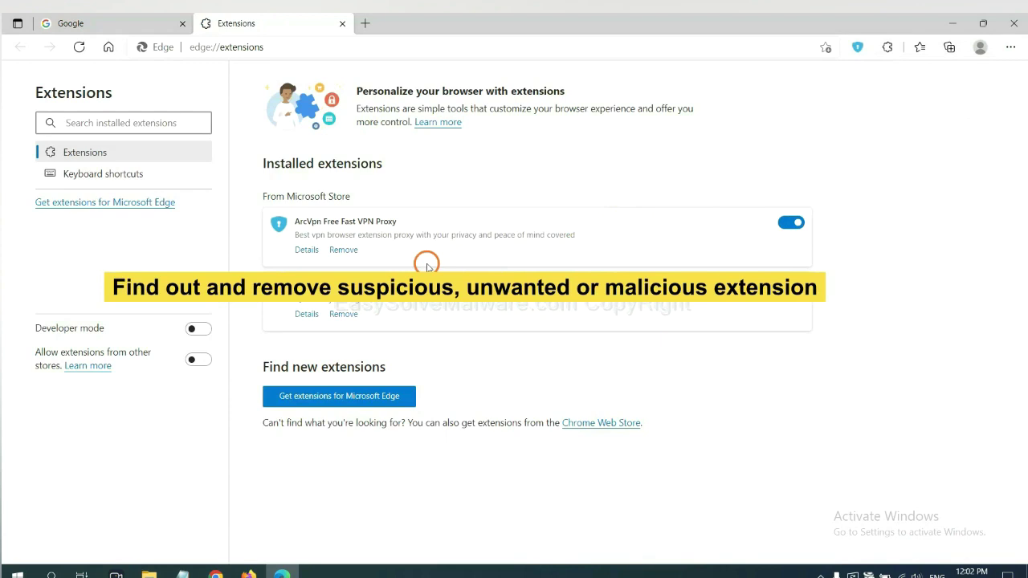
pyautogui.click(344, 250)
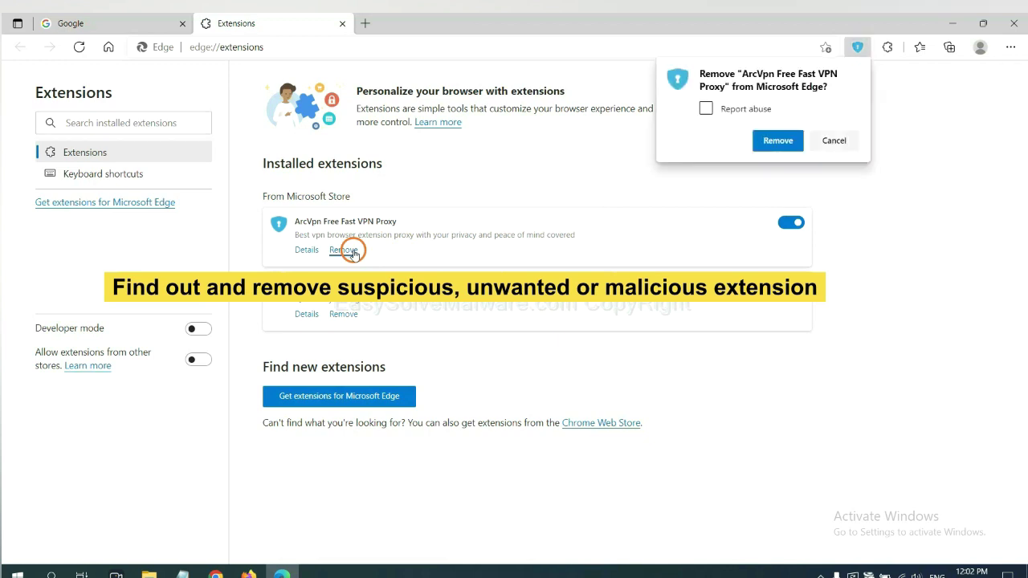
pyautogui.click(772, 148)
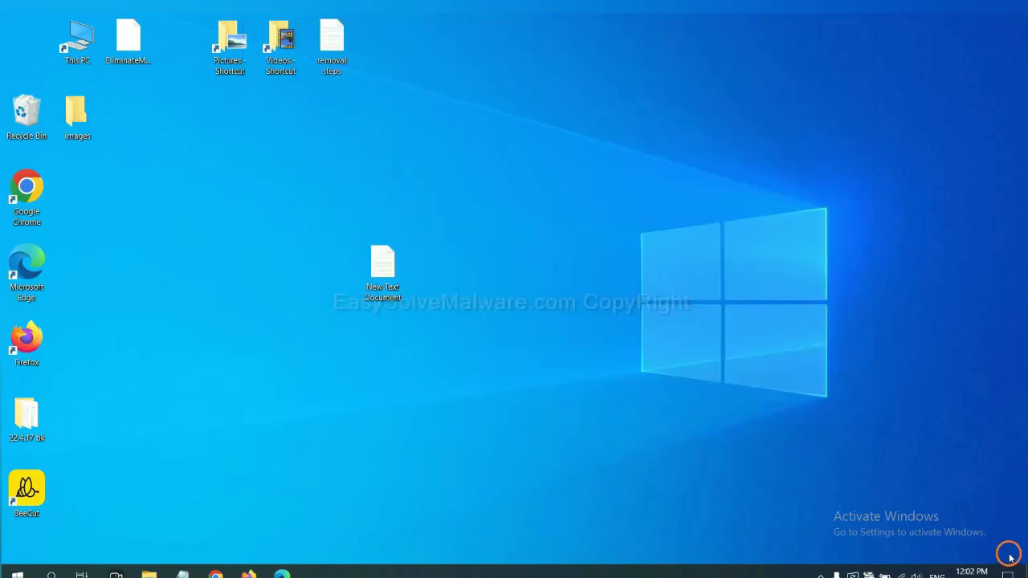
# Review the registry-cleanup step lines in the Notepad removal notes.
pyautogui.click(699, 329)
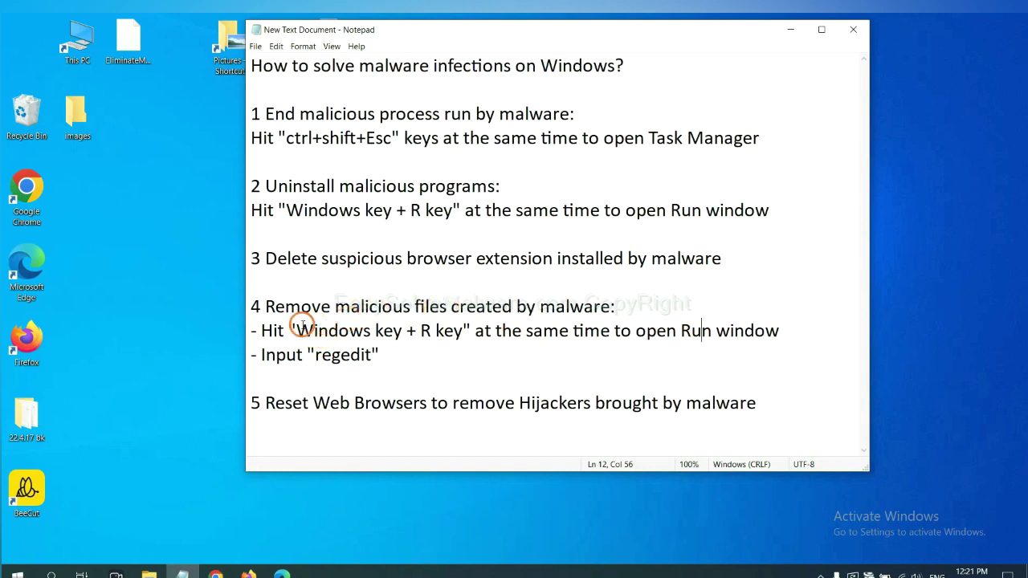
pyautogui.moveTo(263, 330); pyautogui.dragTo(585, 345)
pyautogui.click(599, 337)
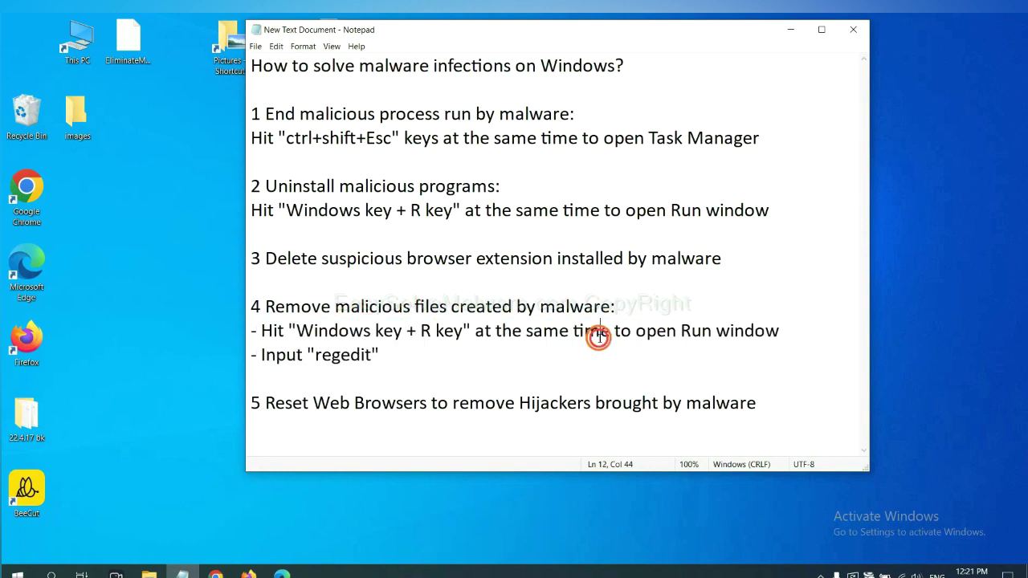
# Launch regedit from a Run dialog placed beside the notes.
pyautogui.press('super+r')
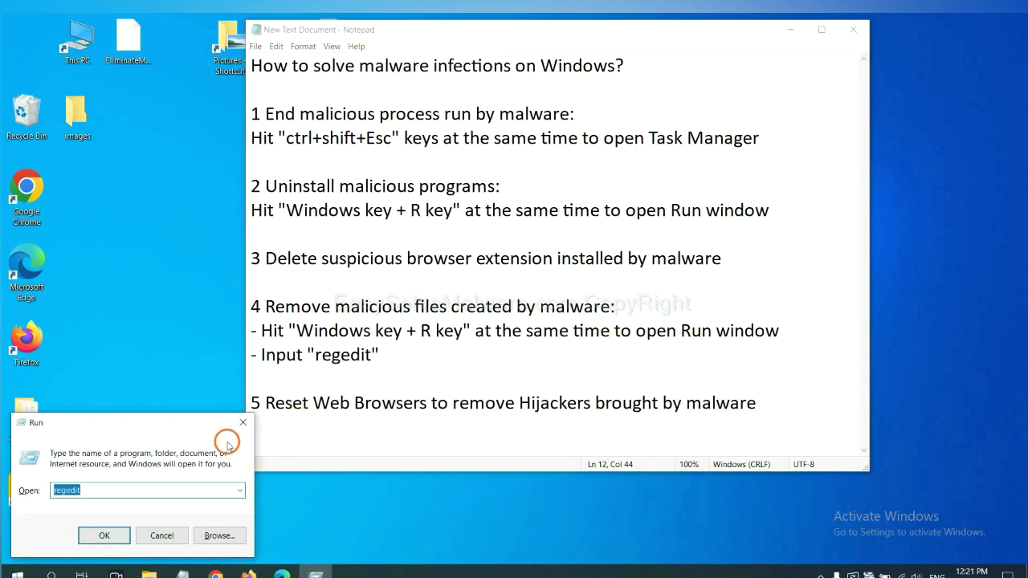
pyautogui.moveTo(188, 421); pyautogui.dragTo(814, 230)
pyautogui.click(759, 293)
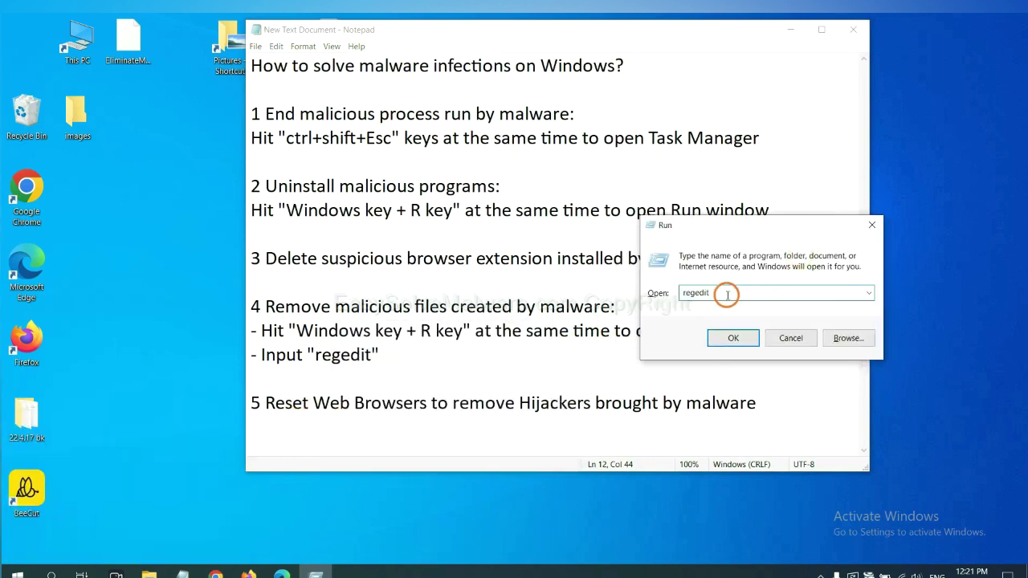
pyautogui.click(733, 337)
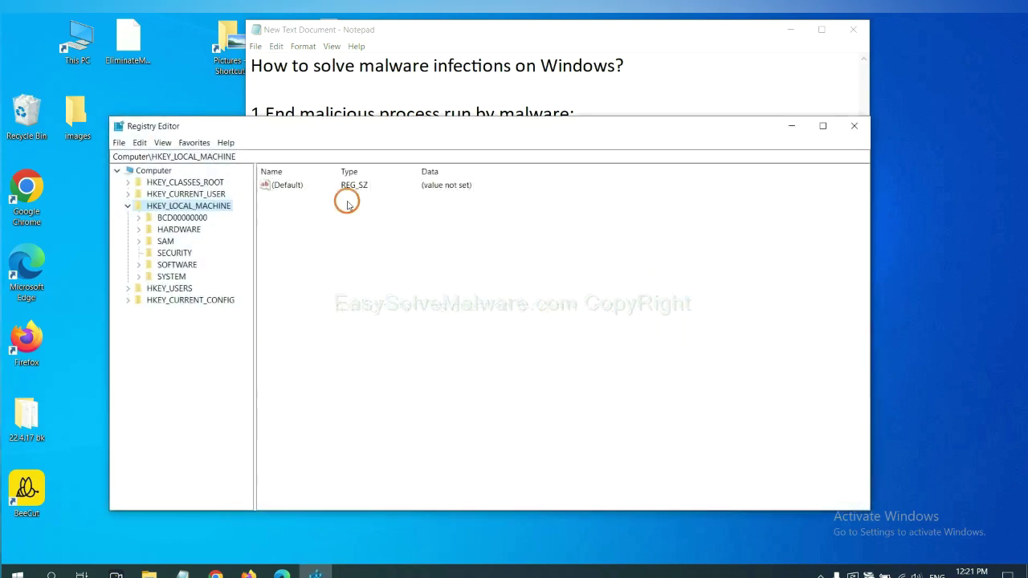
# Use Edit > Find to search registry keys, values and data for 'beecut'.
pyautogui.click(140, 142)
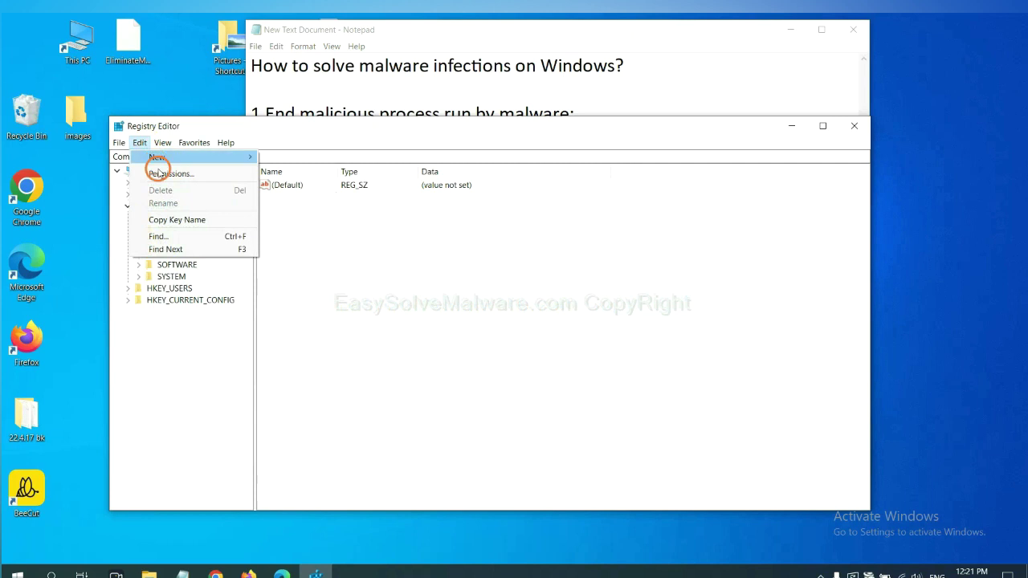
pyautogui.click(182, 238)
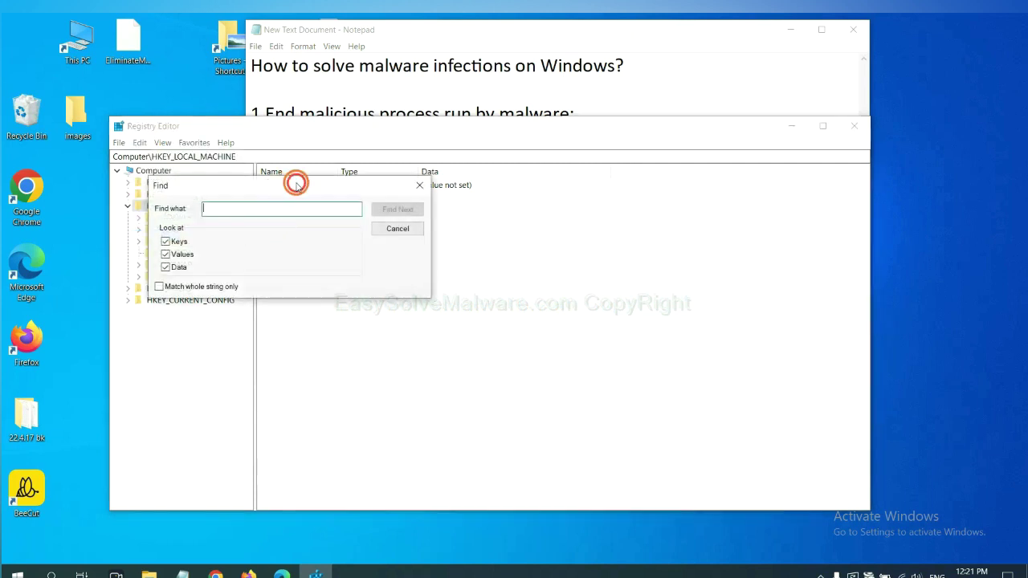
pyautogui.moveTo(296, 184); pyautogui.dragTo(396, 209)
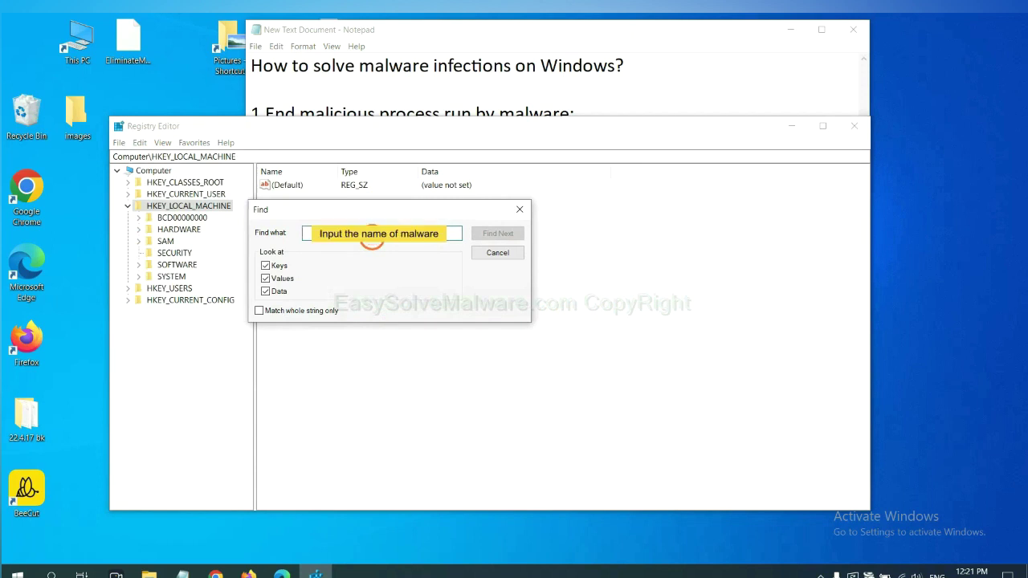
pyautogui.write('be')
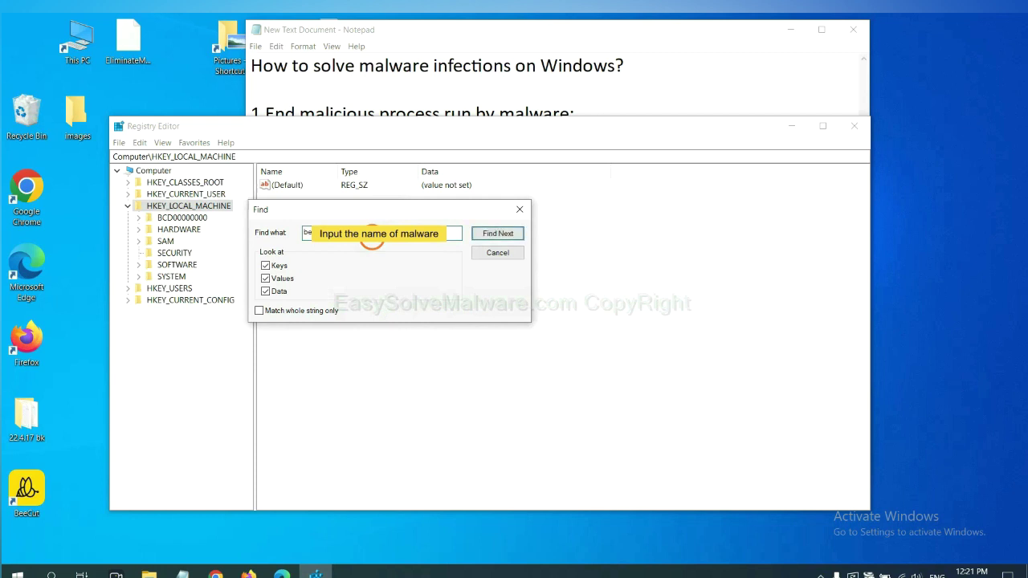
pyautogui.click(497, 233)
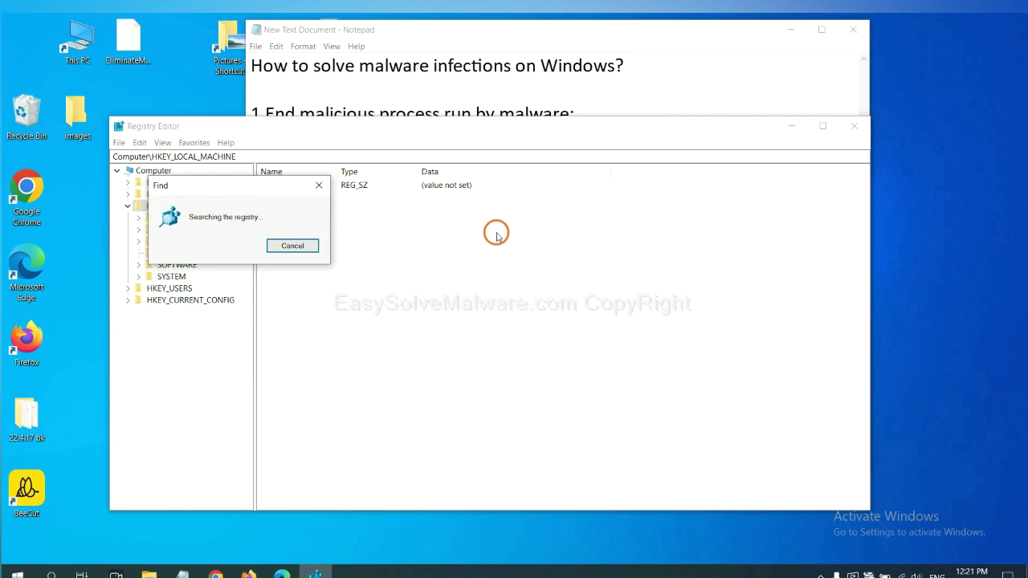
# Move the search progress box aside and right-click the FEATURE_BROWSER_EMULATION key holding the BeeCut.exe value.
pyautogui.moveTo(252, 181); pyautogui.dragTo(413, 178)
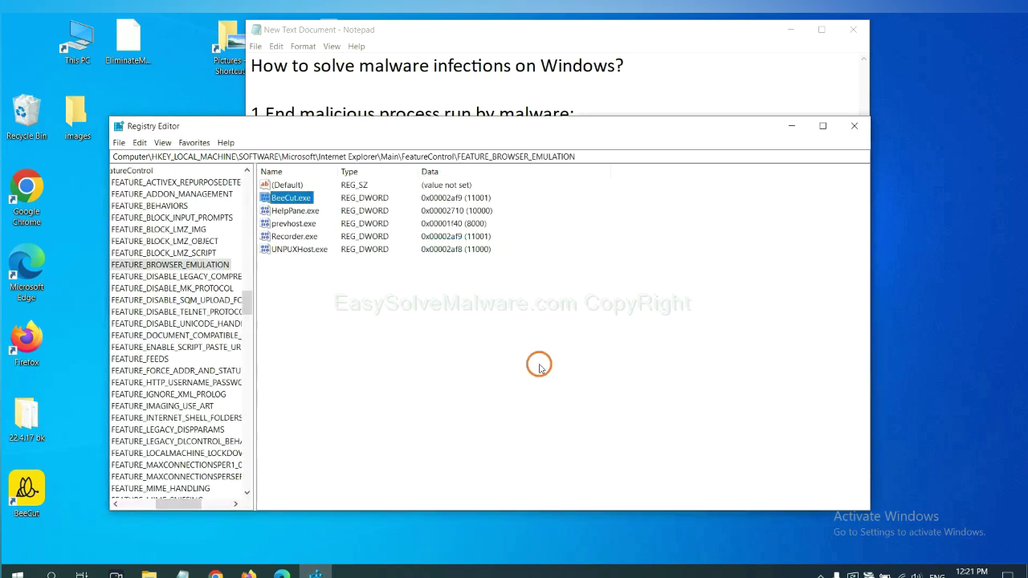
pyautogui.moveTo(170, 503)
pyautogui.mouseDown()
pyautogui.moveTo(157, 504)
pyautogui.moveTo(175, 496)
pyautogui.mouseUp()
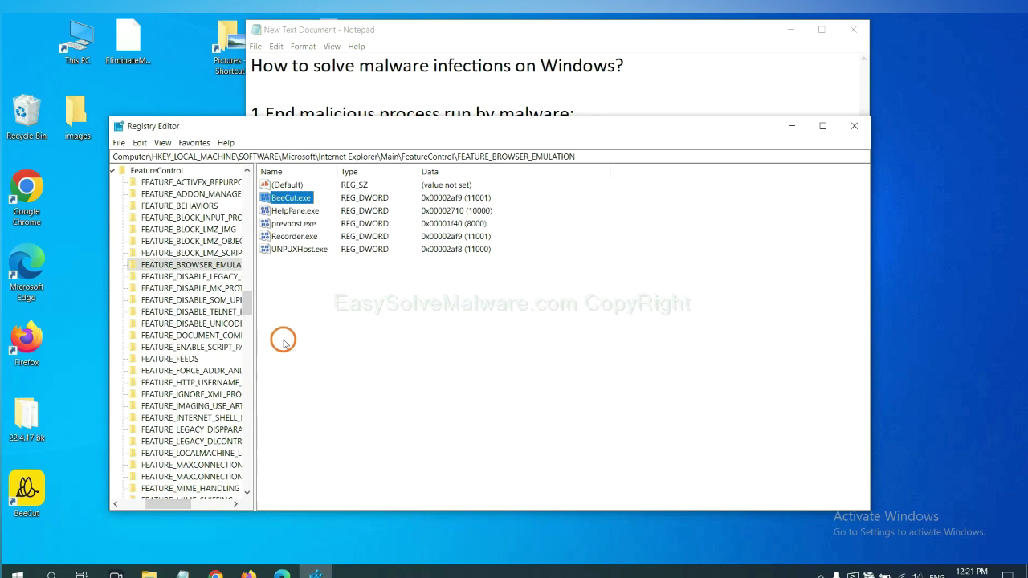
pyautogui.rightClick(210, 265)
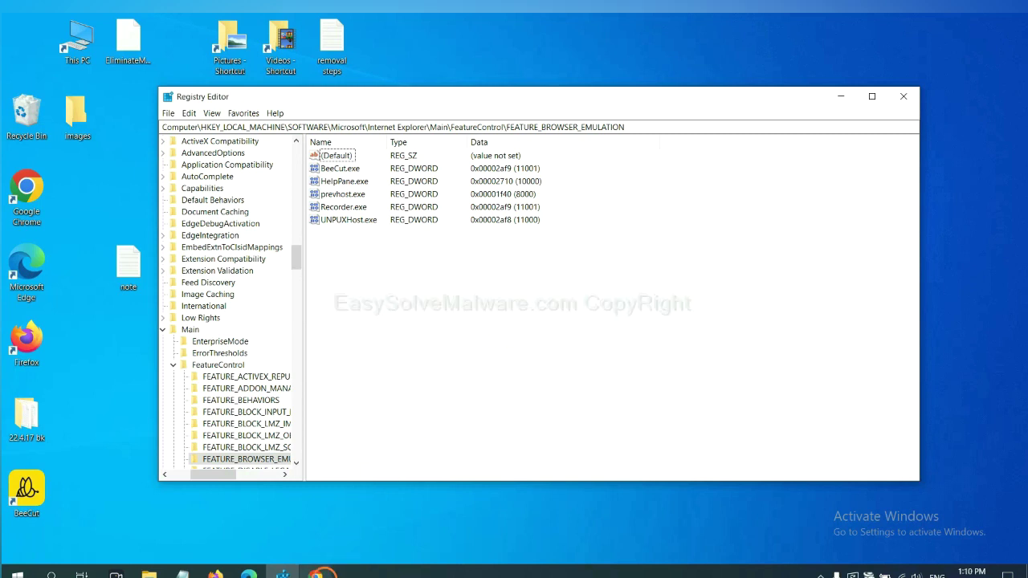
# Scroll through the easysolvemalware.com malware removal guide in Chrome to review its steps.
pyautogui.click(316, 574)
pyautogui.scroll(-1, 746, 361)
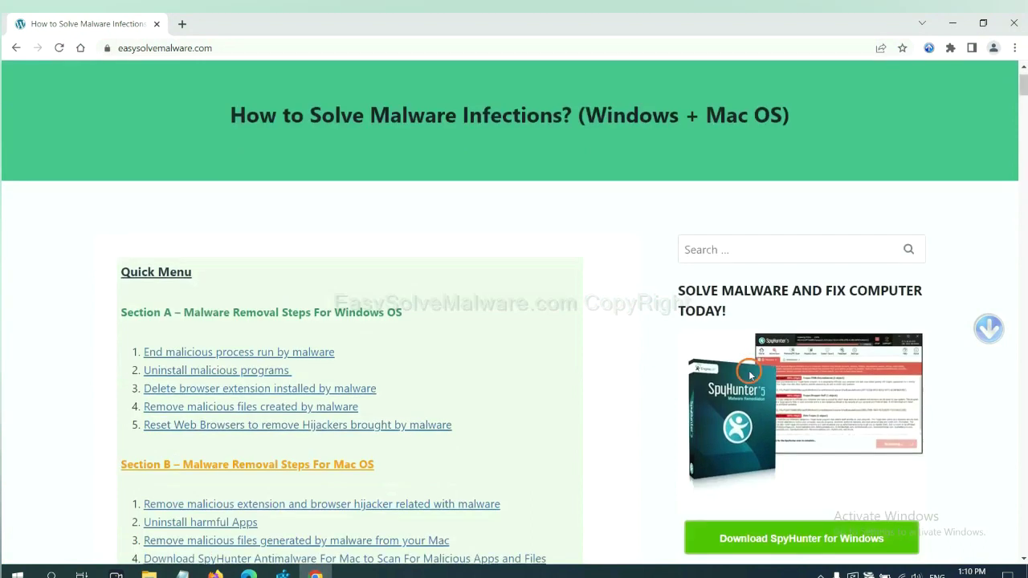
pyautogui.scroll(1, 743, 387)
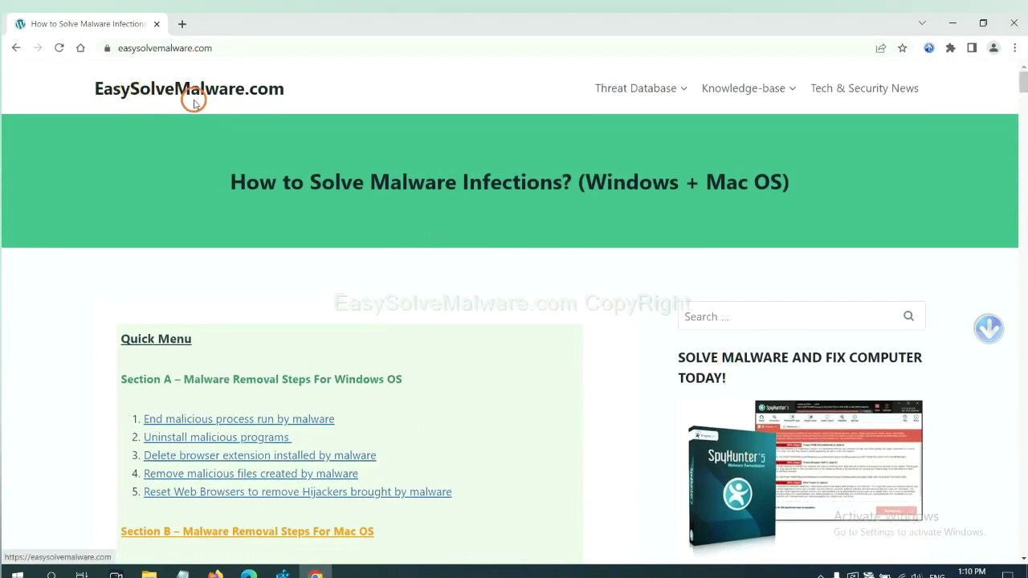
pyautogui.scroll(-1, 856, 412)
pyautogui.scroll(-1, 856, 411)
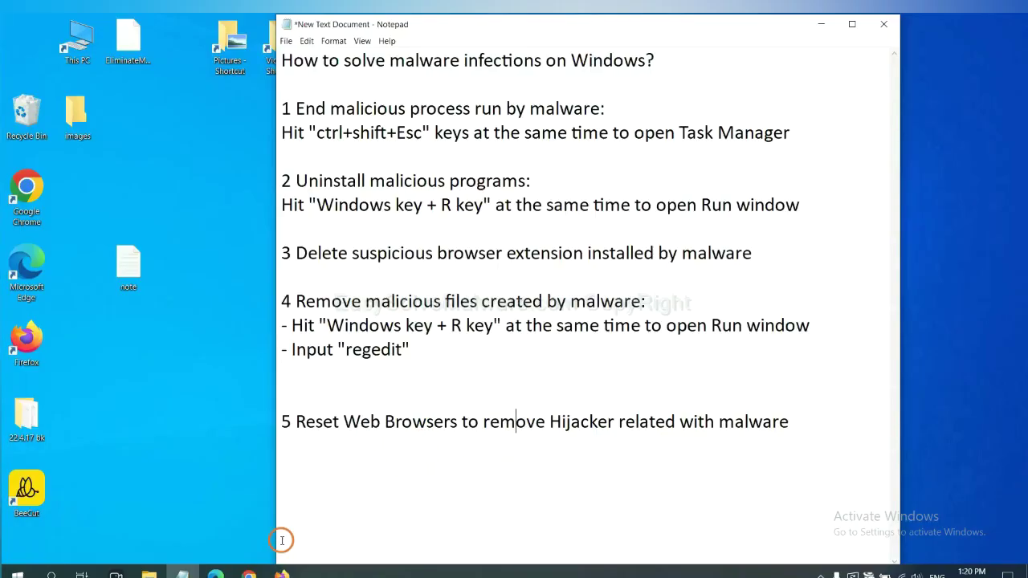
# Search Chrome settings for 'reset' and open the 'Restore settings to their original defaults' prompt.
pyautogui.hotkey('alt', 'Tab')
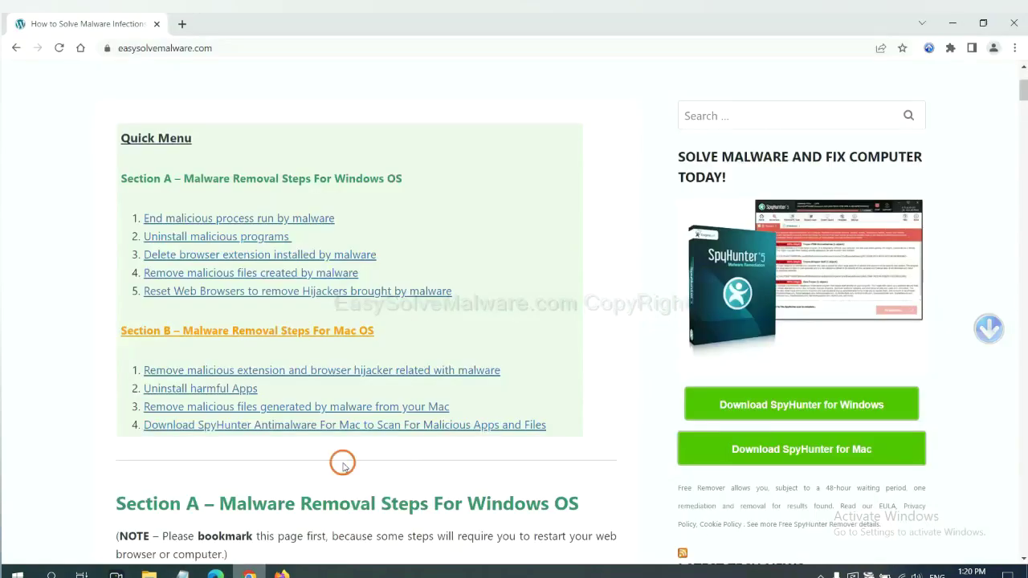
pyautogui.click(1016, 49)
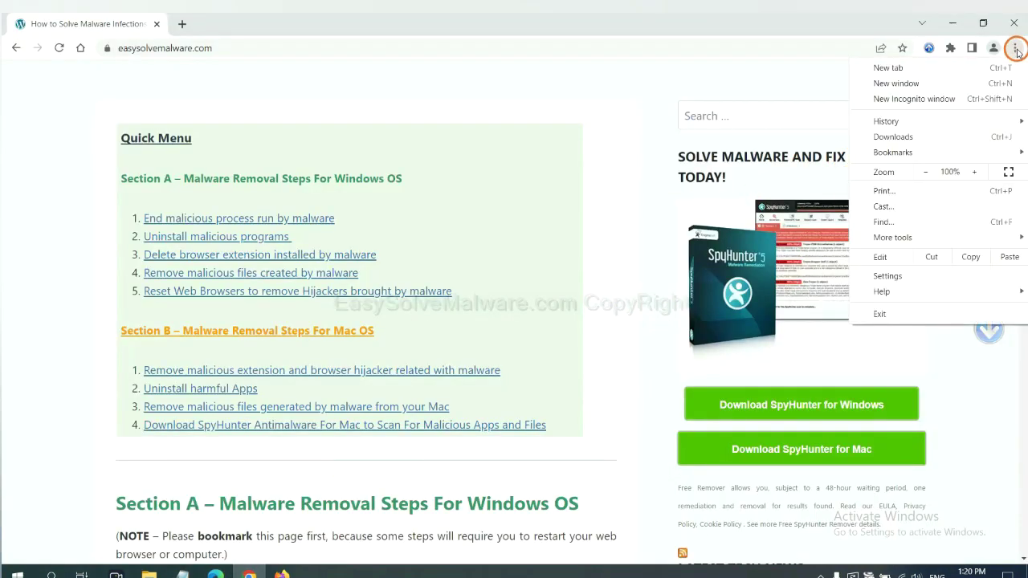
pyautogui.click(902, 270)
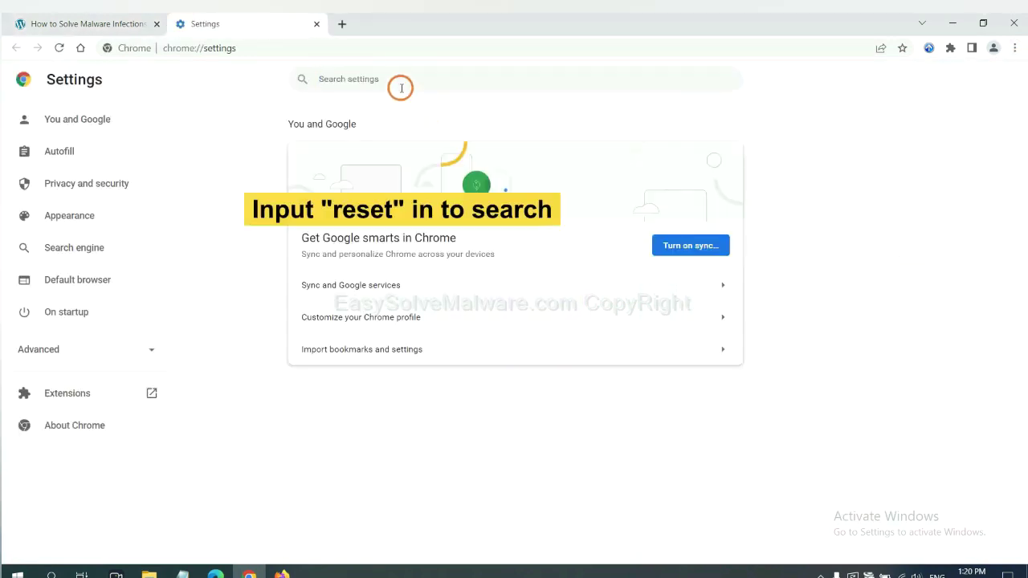
pyautogui.write('reset')
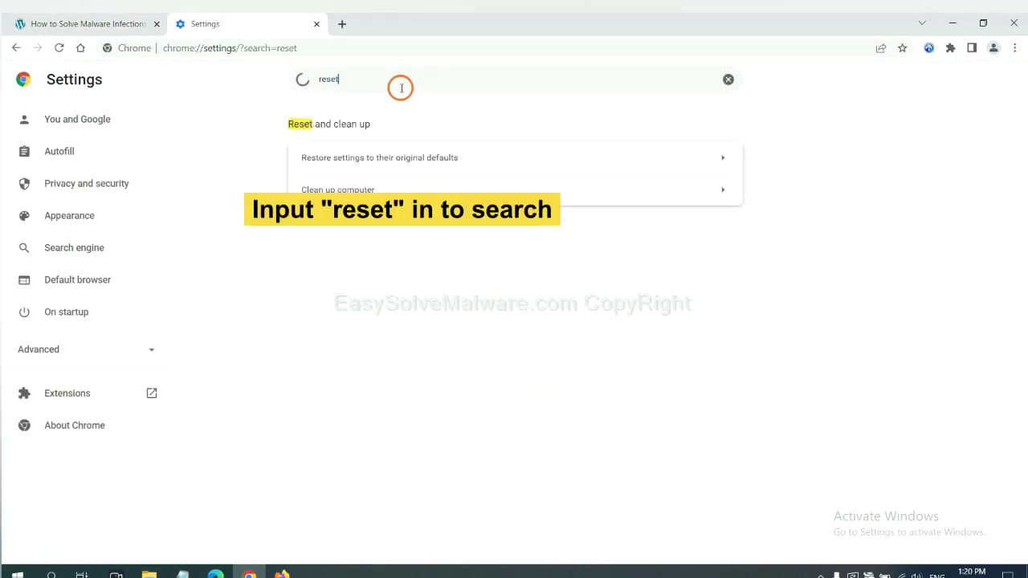
pyautogui.click(442, 157)
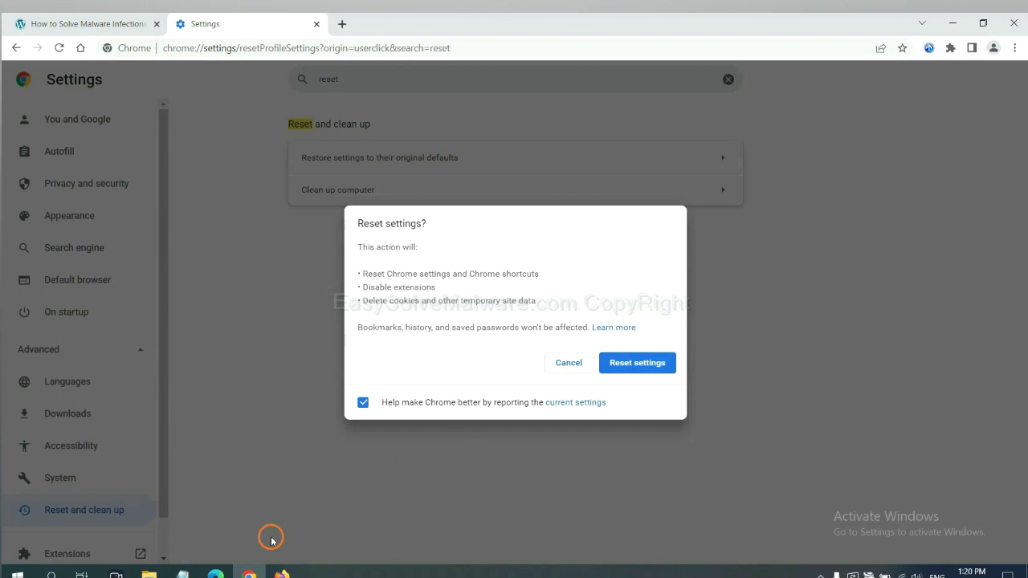
pyautogui.click(285, 573)
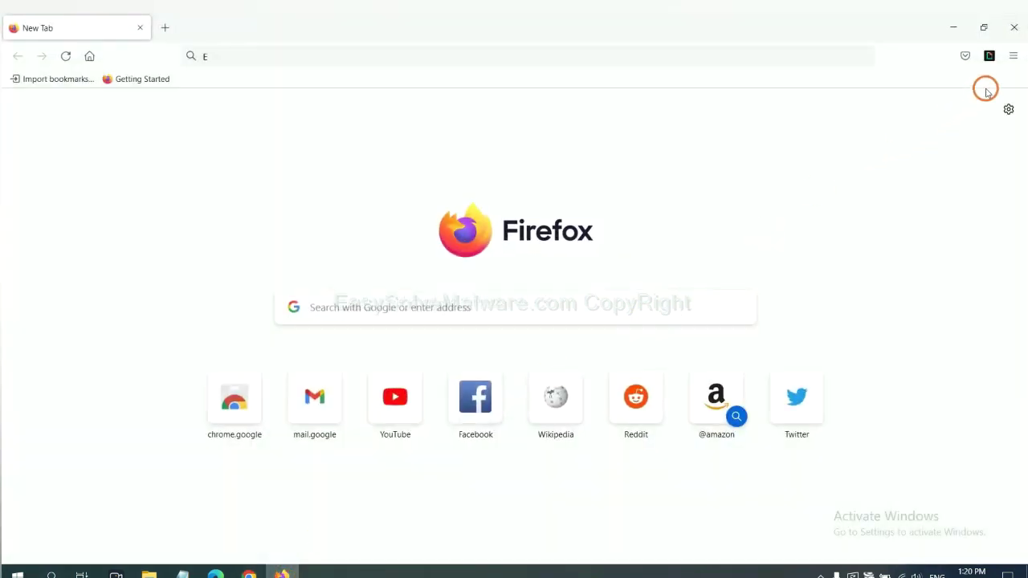
# Go to Firefox's Troubleshooting Information page via Help and choose Refresh Firefox.
pyautogui.click(1013, 60)
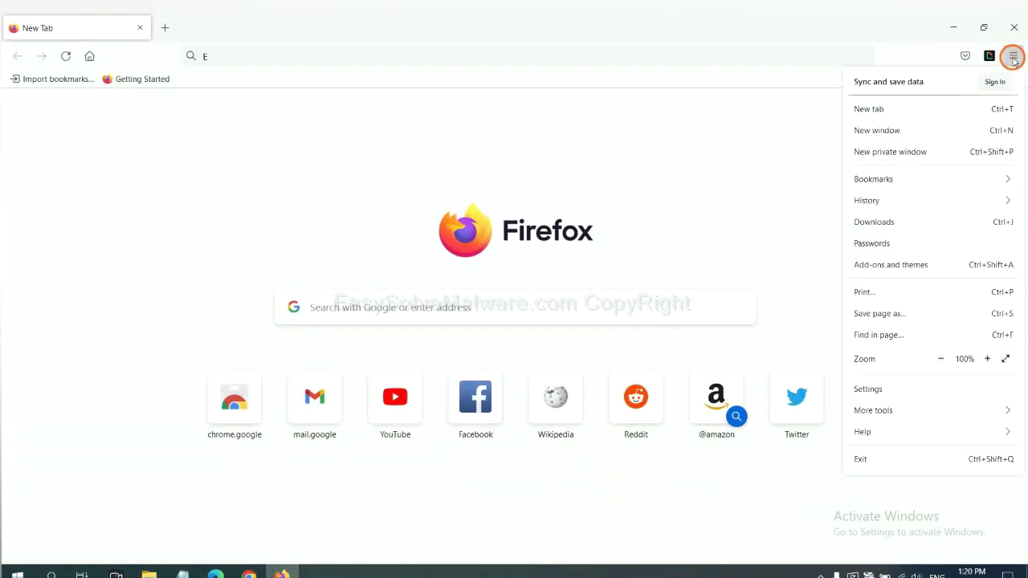
pyautogui.click(886, 432)
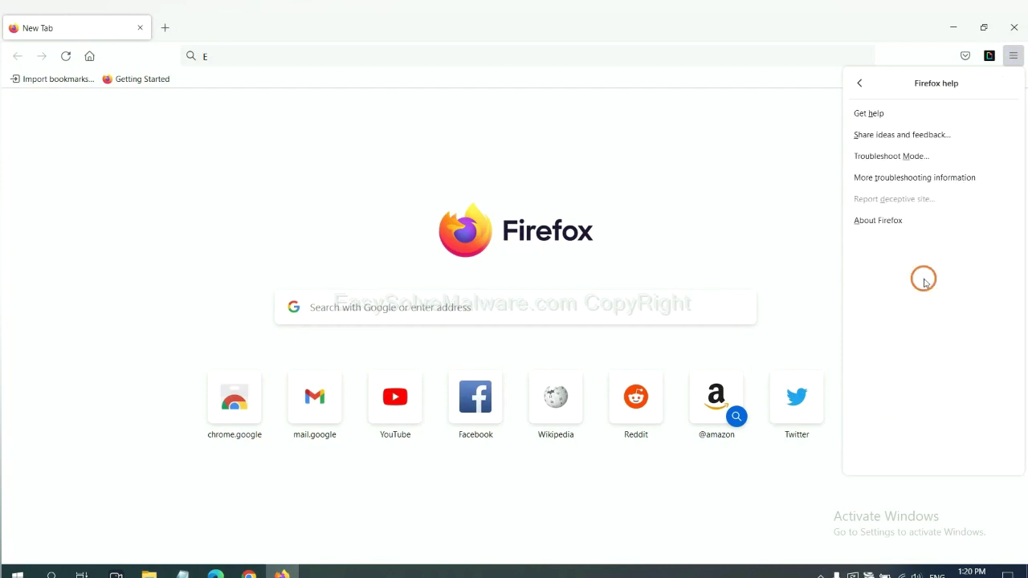
pyautogui.click(904, 178)
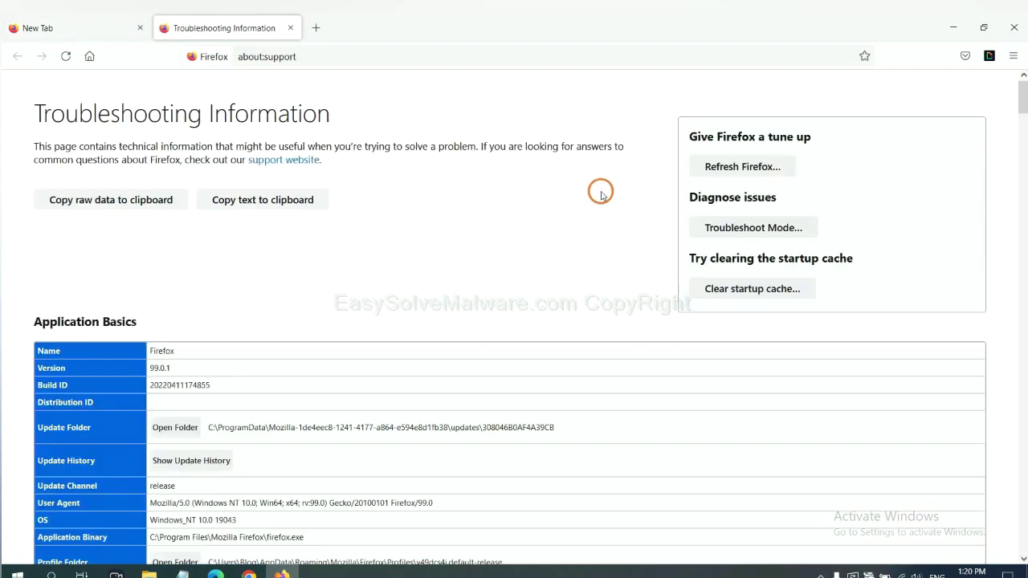
pyautogui.click(723, 169)
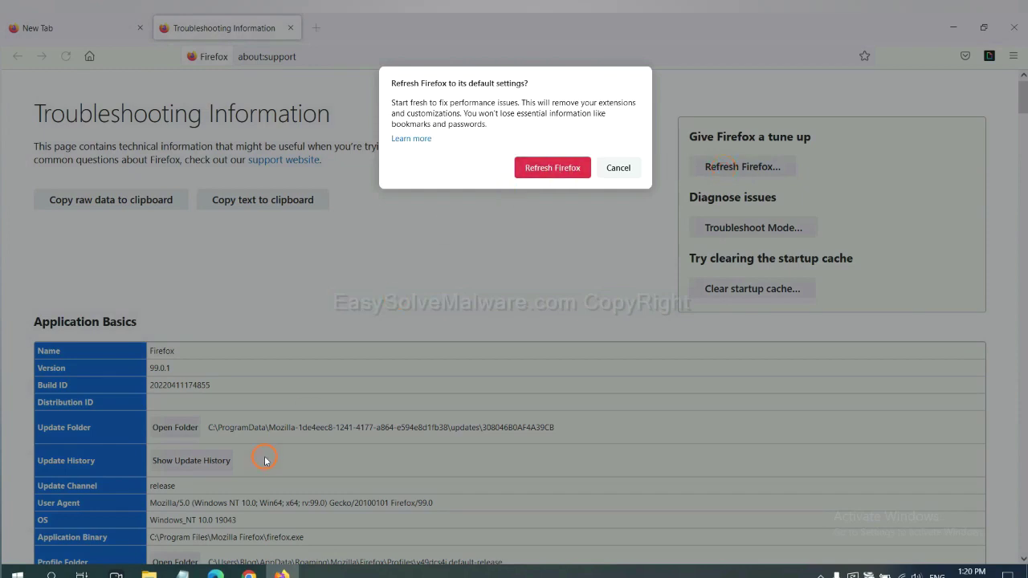
pyautogui.click(215, 573)
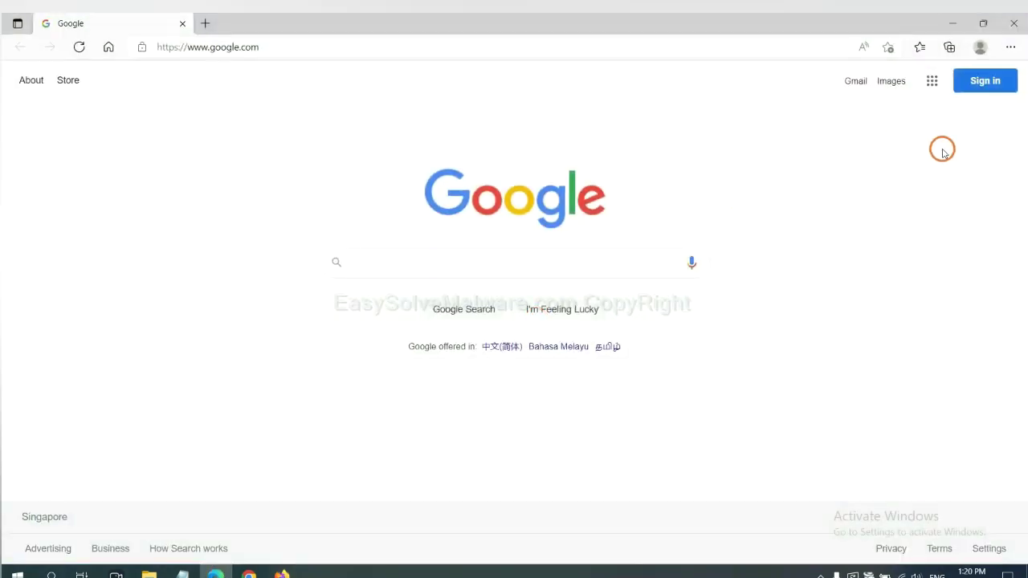
# Search Edge settings for 'reset' and choose 'Restore settings to their default values'.
pyautogui.click(1011, 48)
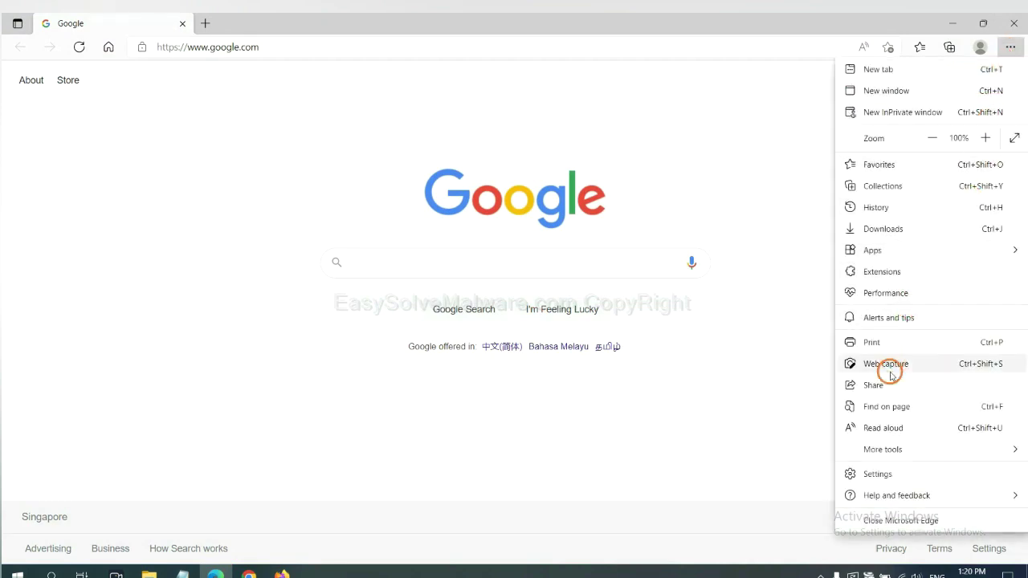
pyautogui.click(889, 475)
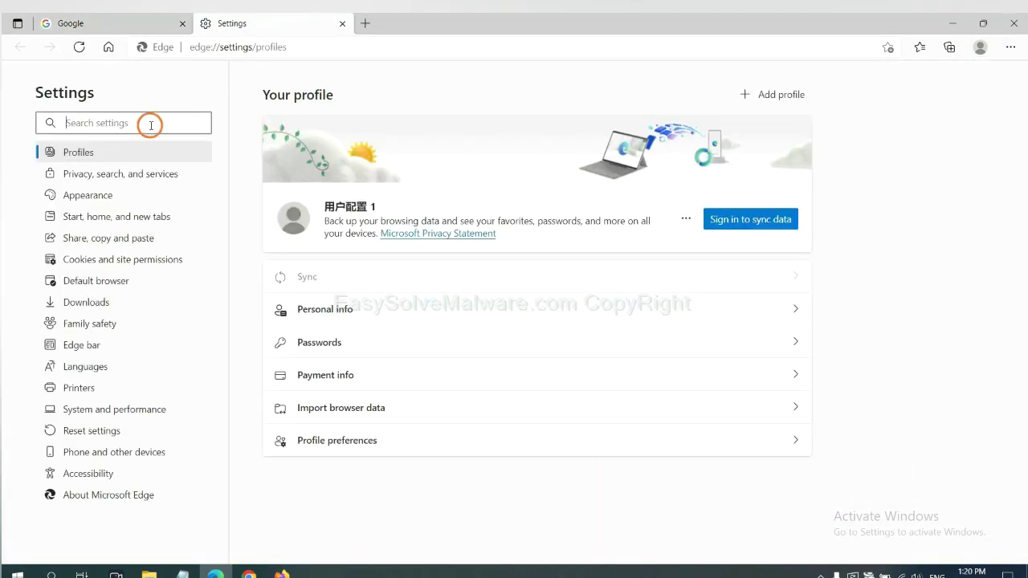
pyautogui.write('re')
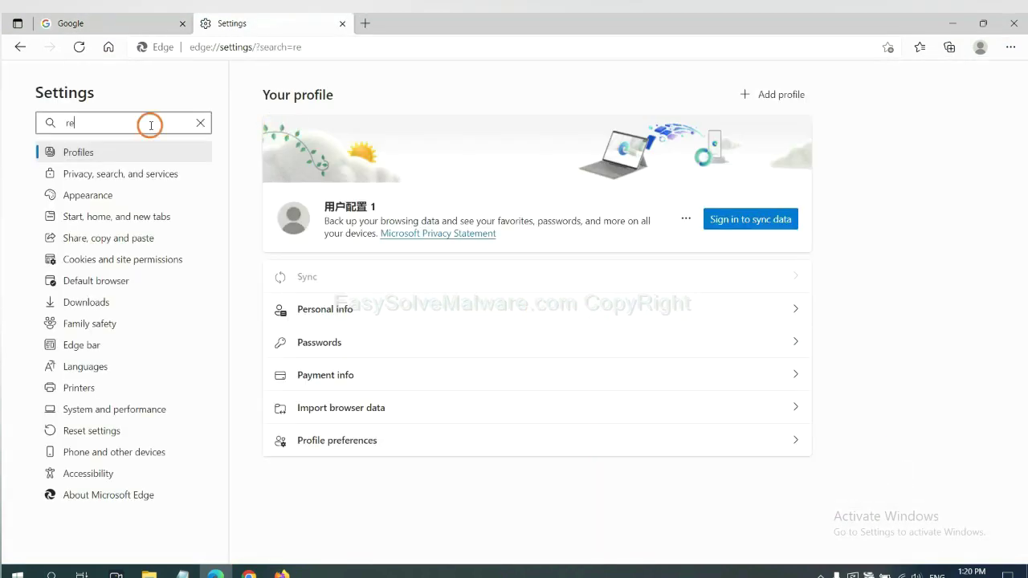
pyautogui.write('set')
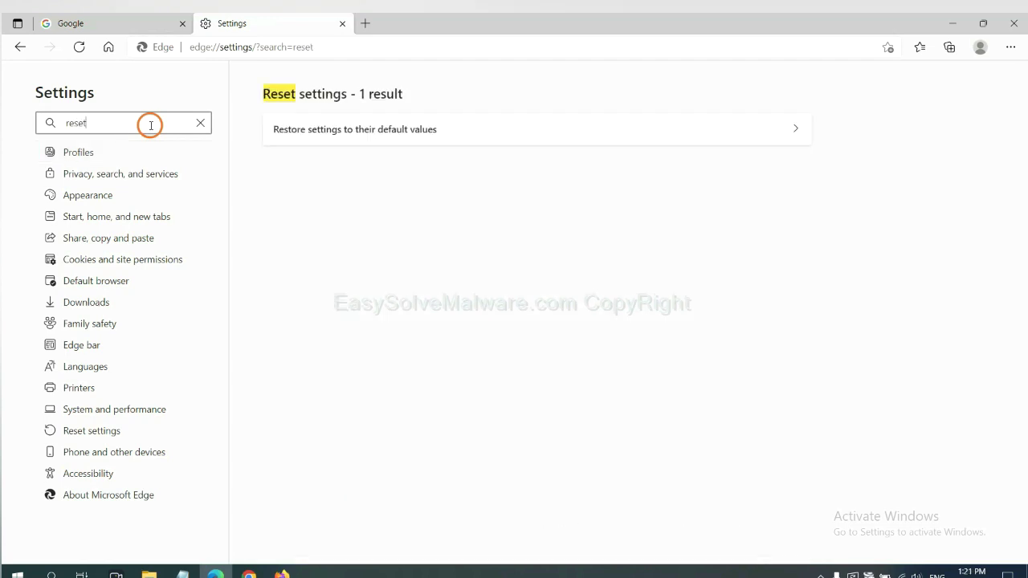
pyautogui.click(362, 128)
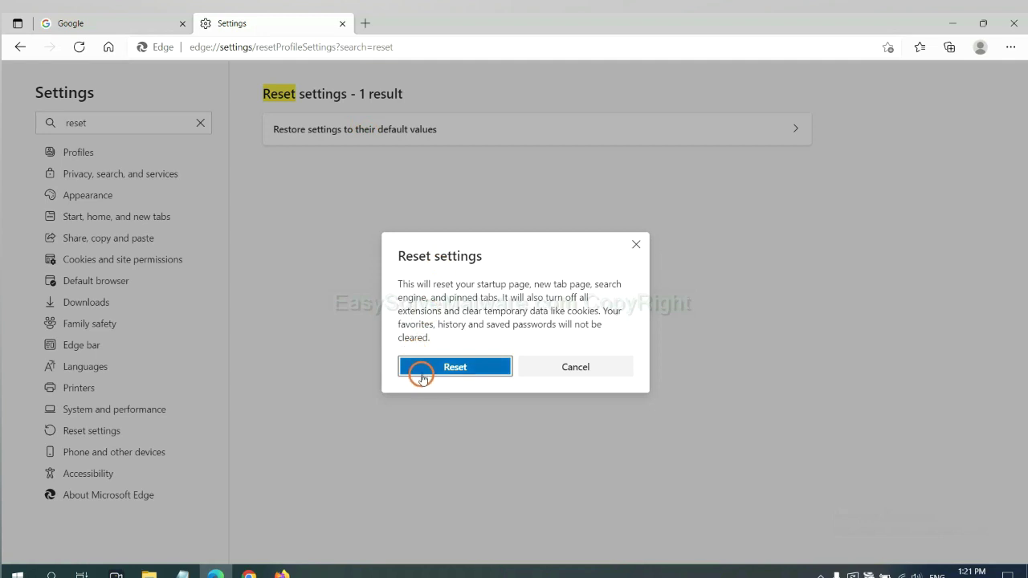